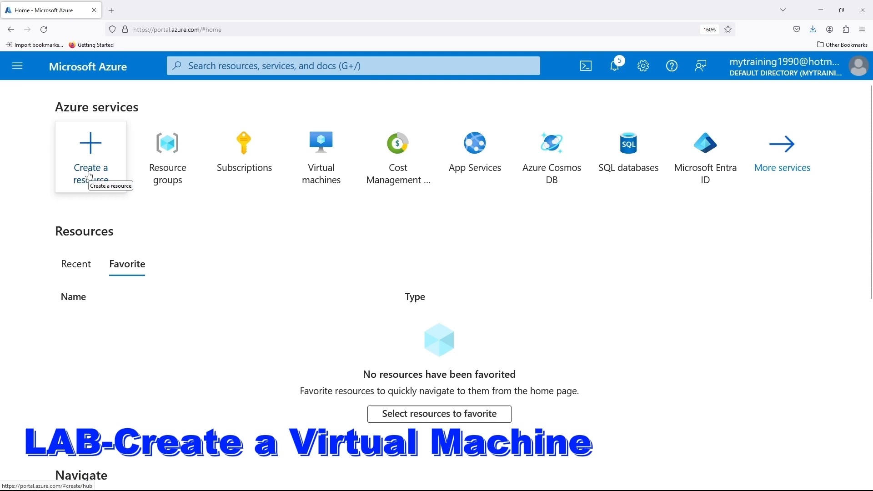
Start creating a new virtual machine and create a new resource group named demorg for it.
left_click(90, 176)
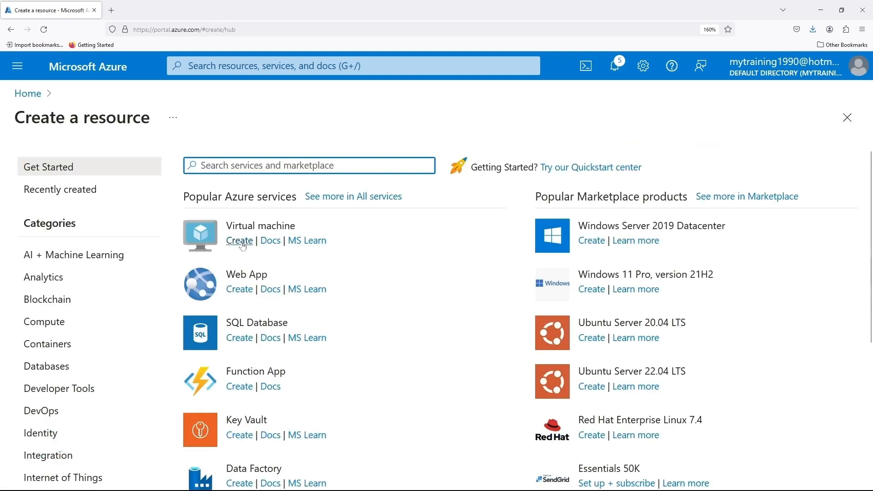
left_click(242, 244)
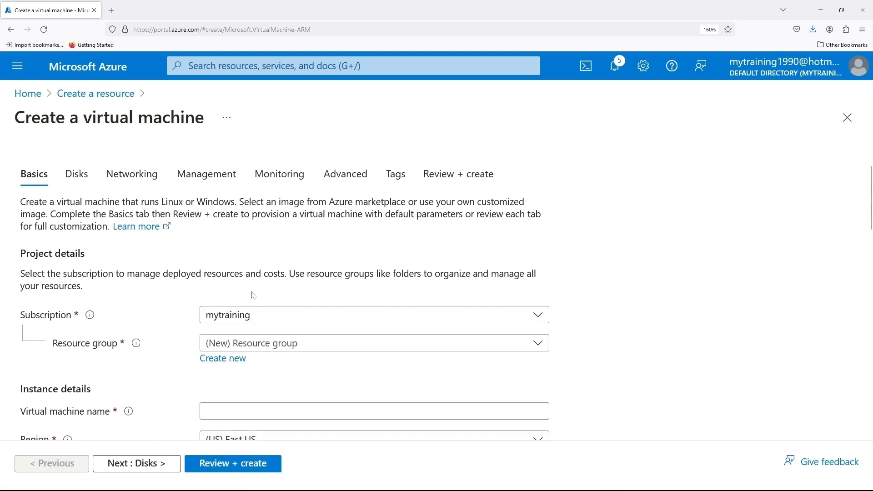
scroll(253, 295, "down", 2)
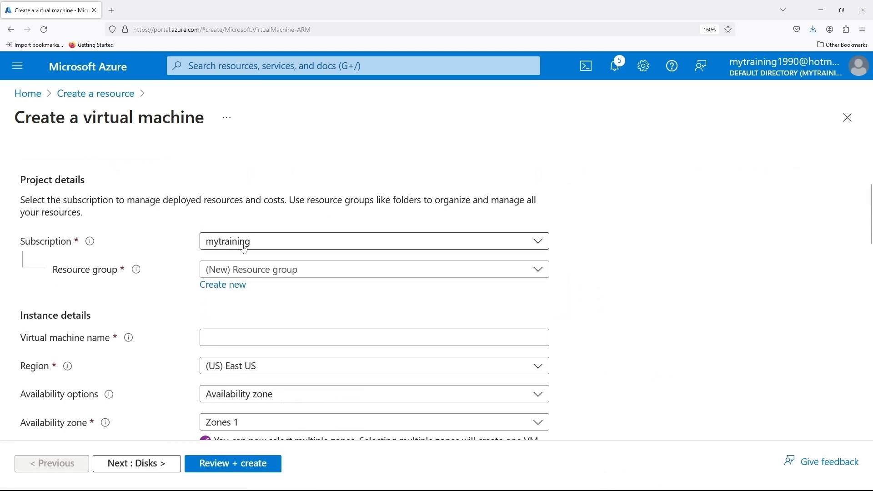
left_click(225, 290)
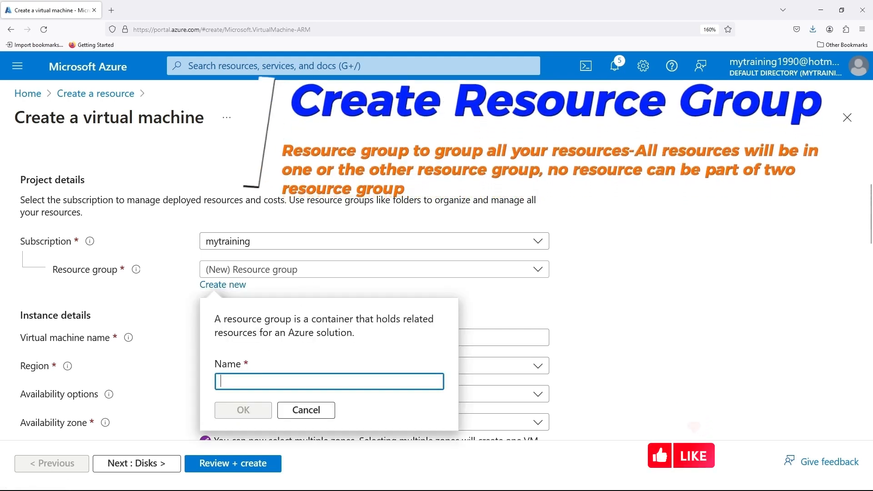
type("rg-01")
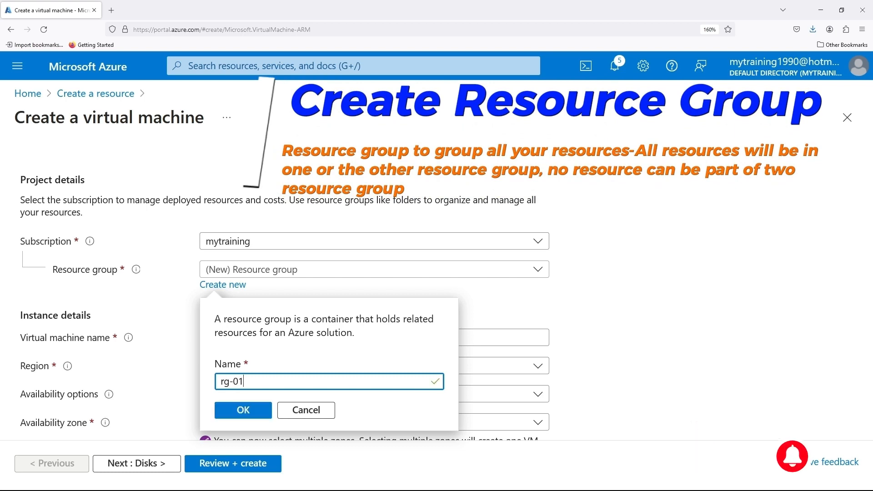
key("ctrl+a")
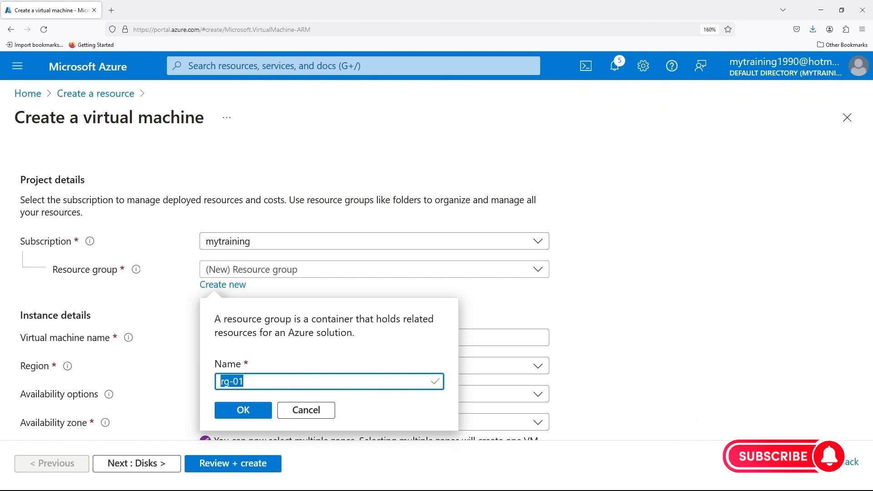
type("demorg")
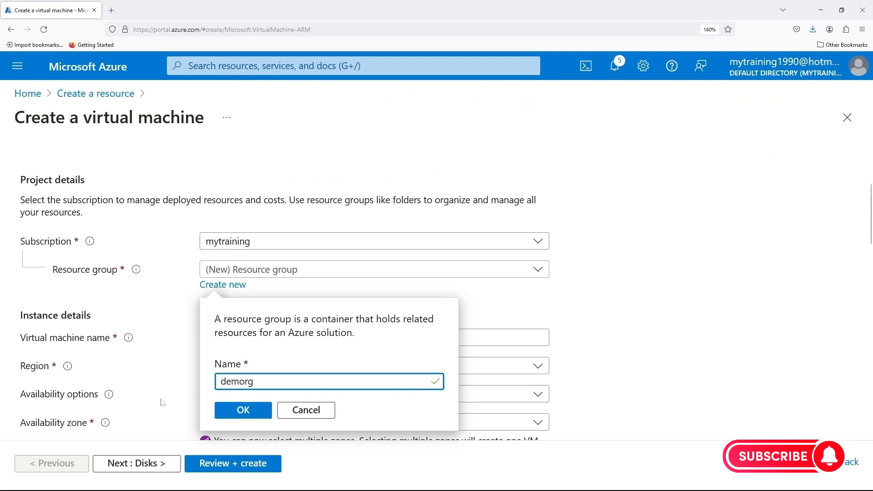
left_click(237, 410)
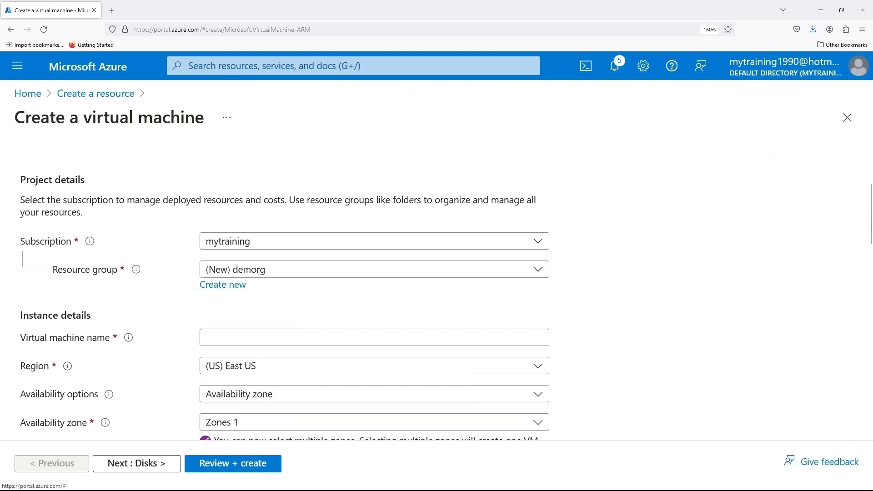
Name the virtual machine my-vm.
left_click(374, 337)
type("my")
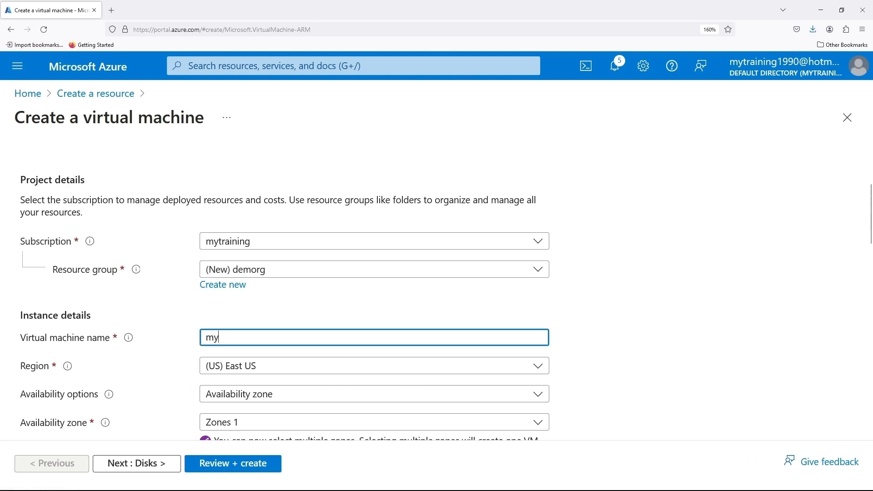
type("-vm")
Set the VM's region to (Asia Pacific) Central India and its availability options to No infrastructure redundancy required.
scroll(321, 273, "down", 3)
left_click(337, 219)
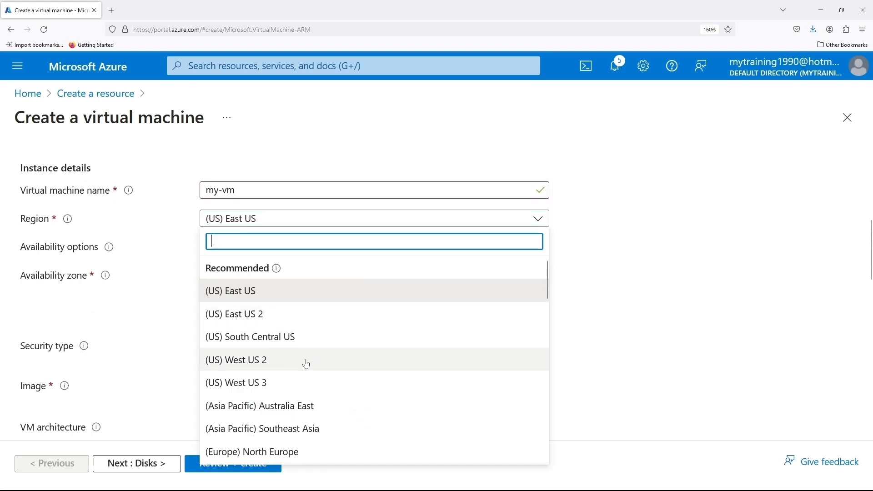
scroll(293, 384, "down", 2)
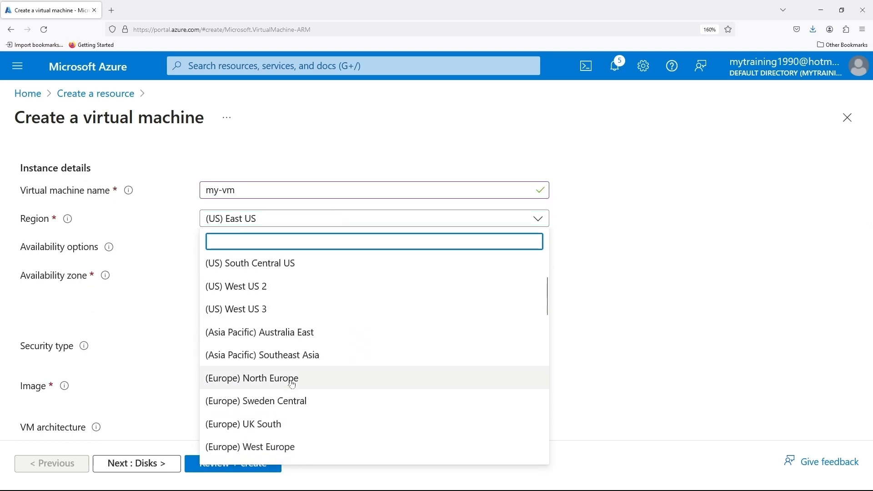
scroll(300, 403, "down", 3)
scroll(306, 383, "down", 3)
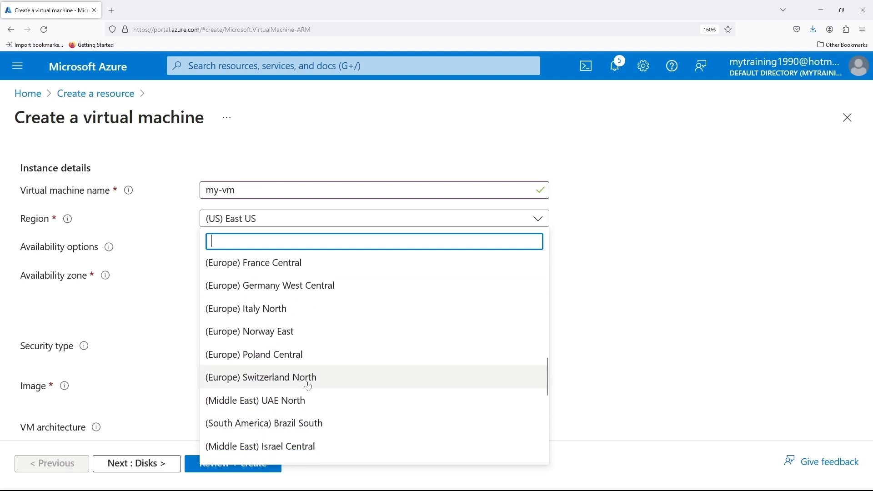
scroll(308, 386, "up", 1)
scroll(307, 386, "down", 5)
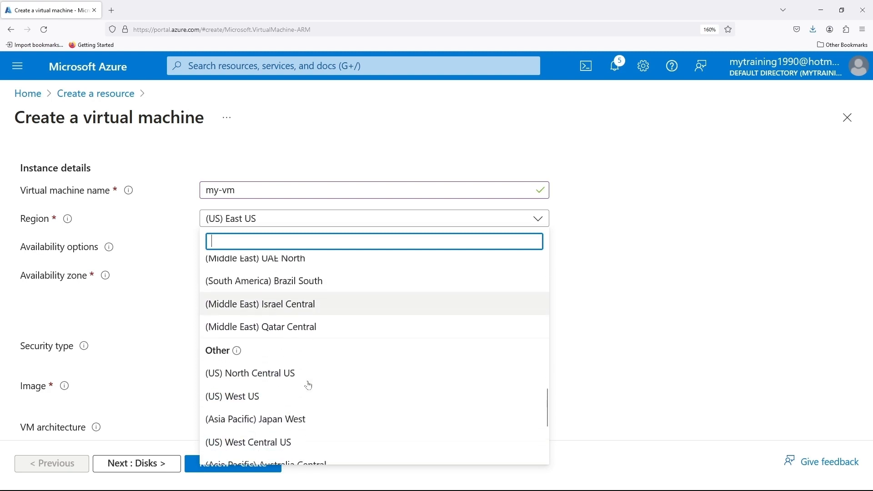
scroll(308, 386, "down", 3)
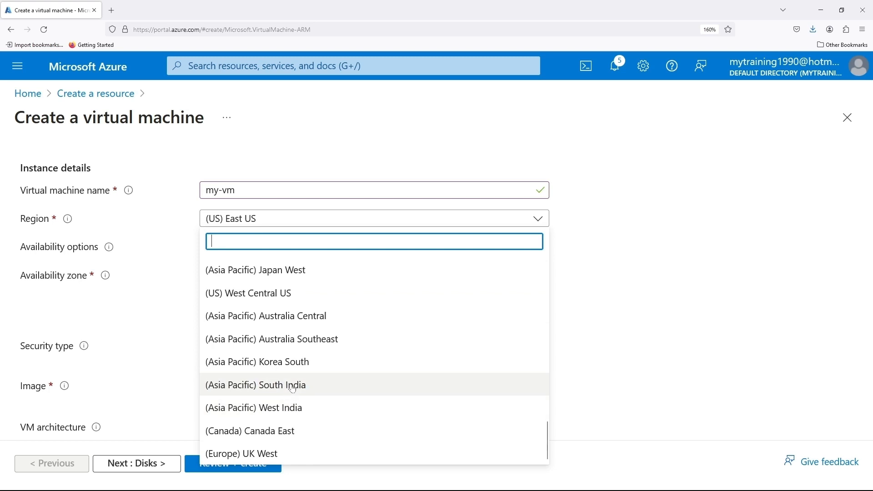
scroll(317, 344, "up", 3)
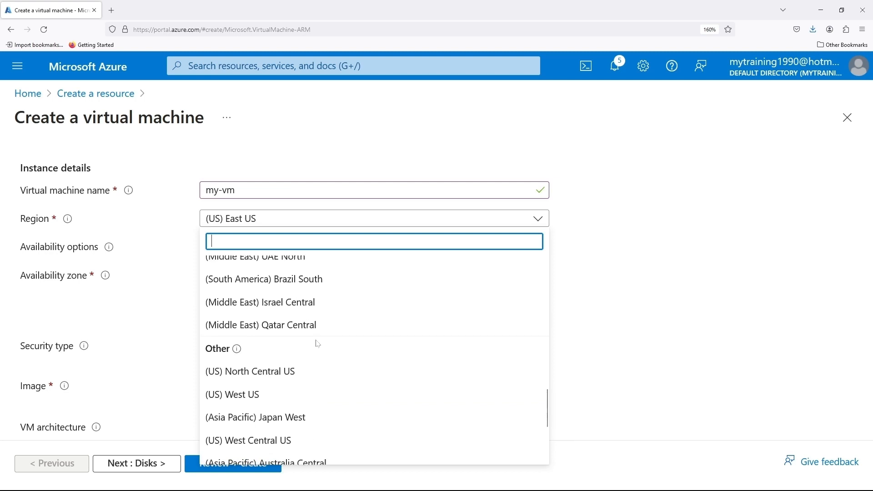
scroll(317, 344, "down", 2)
scroll(317, 344, "down", 1)
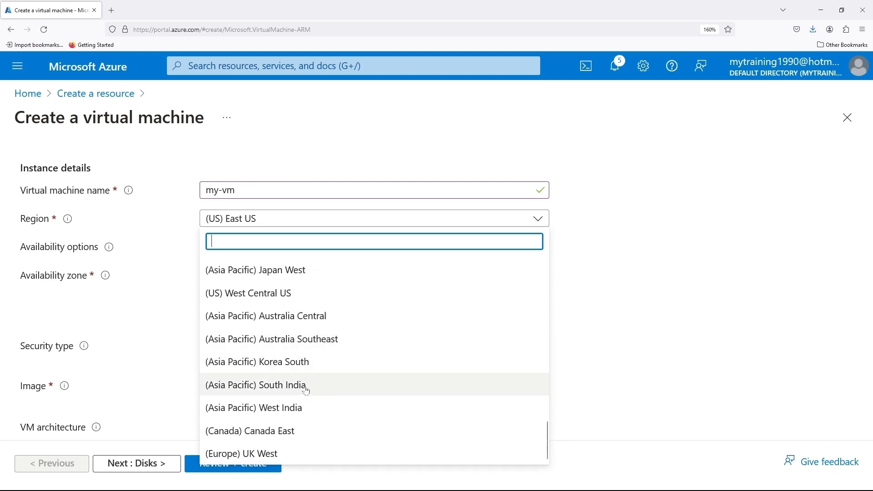
scroll(306, 389, "up", 5)
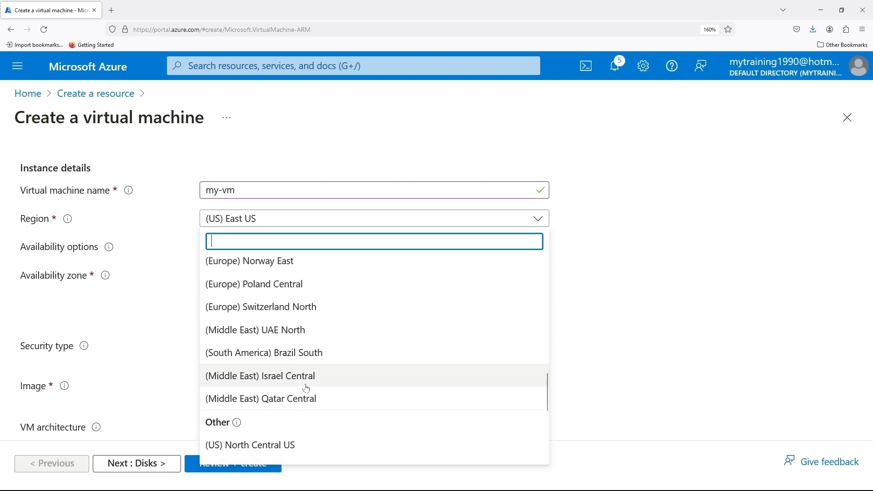
scroll(307, 389, "up", 5)
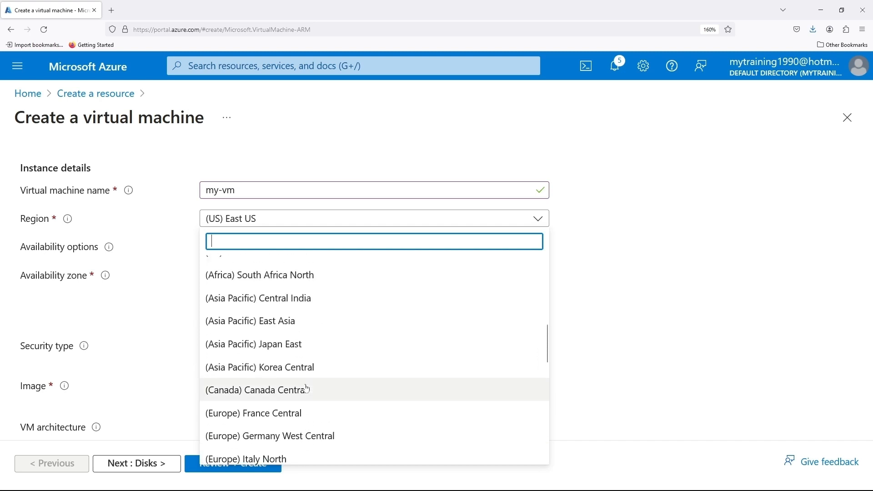
left_click(280, 297)
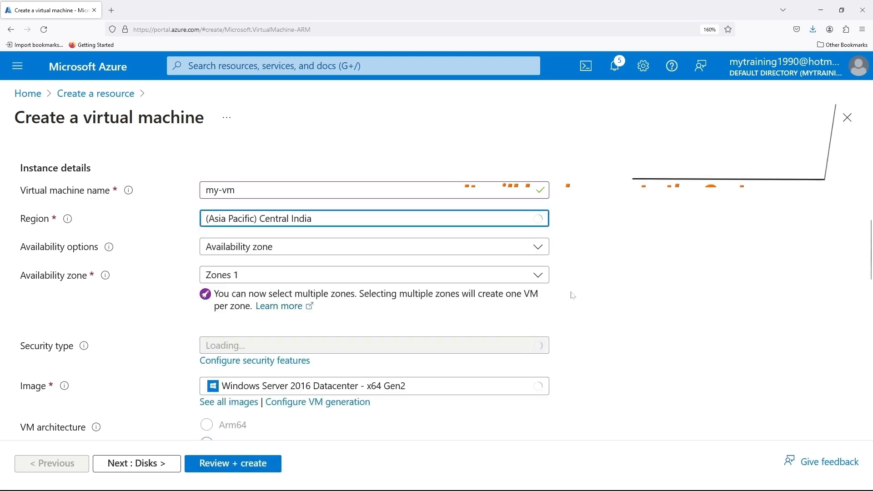
left_click(314, 249)
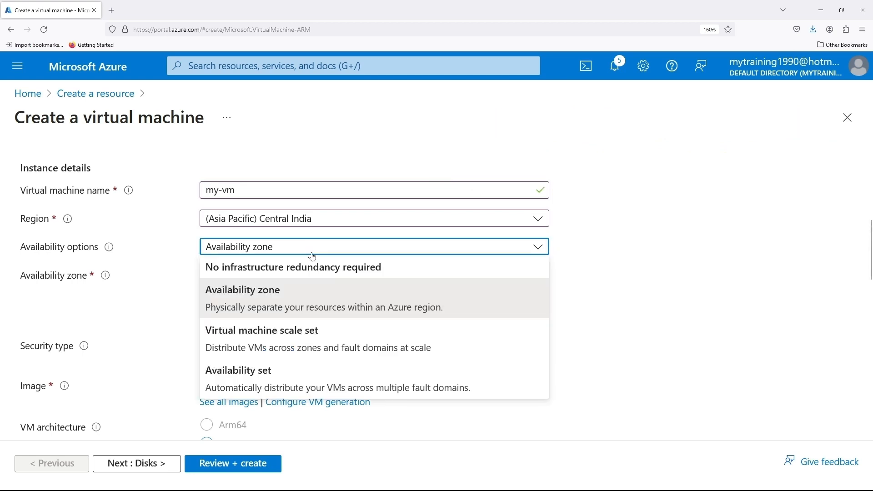
left_click(292, 270)
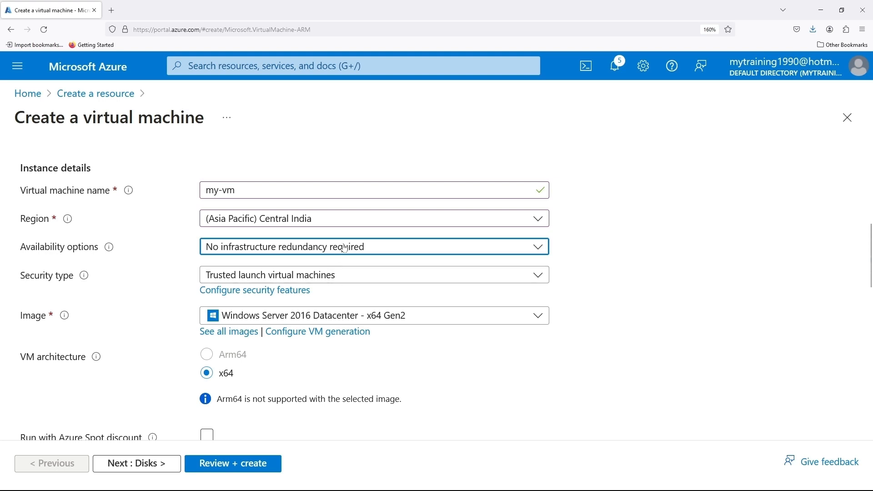
Set the VM's security type to Standard and choose the Windows Server 2016 Datacenter - x64 Gen2 image.
left_click(369, 276)
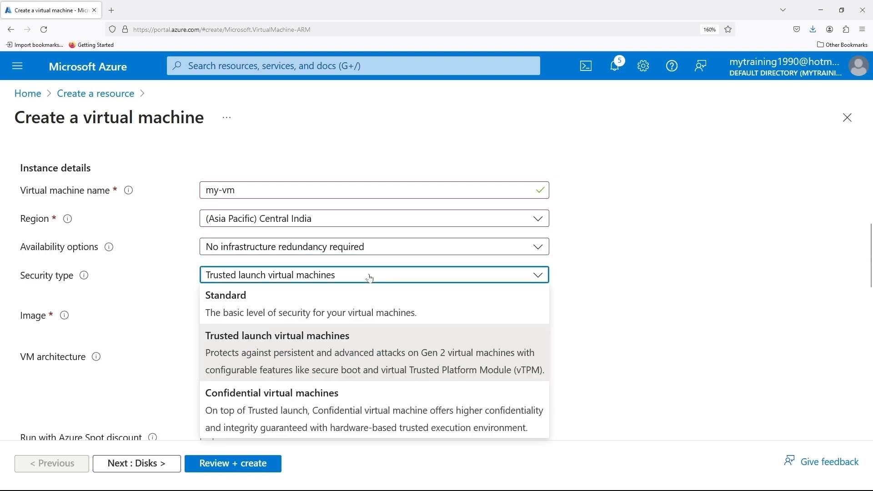
left_click(257, 303)
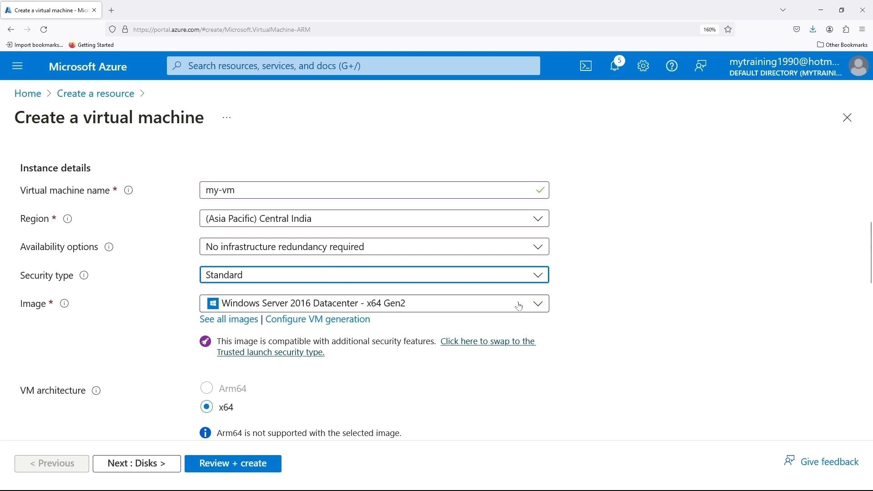
left_click(532, 304)
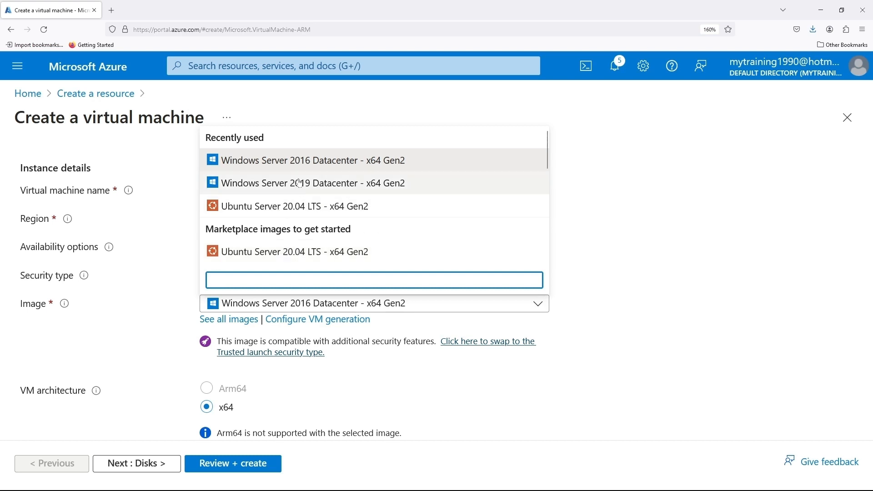
left_click(307, 164)
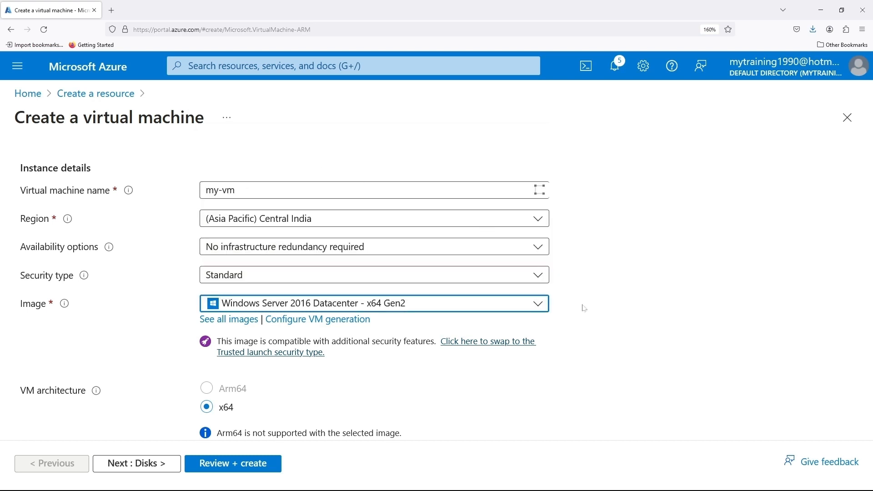
Open the full list of available sizes for the virtual machine.
scroll(598, 333, "down", 3)
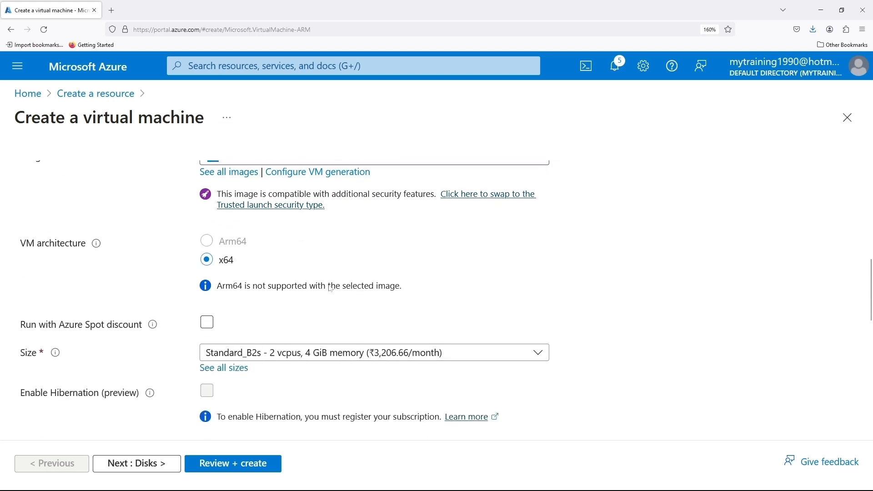
scroll(331, 287, "down", 2)
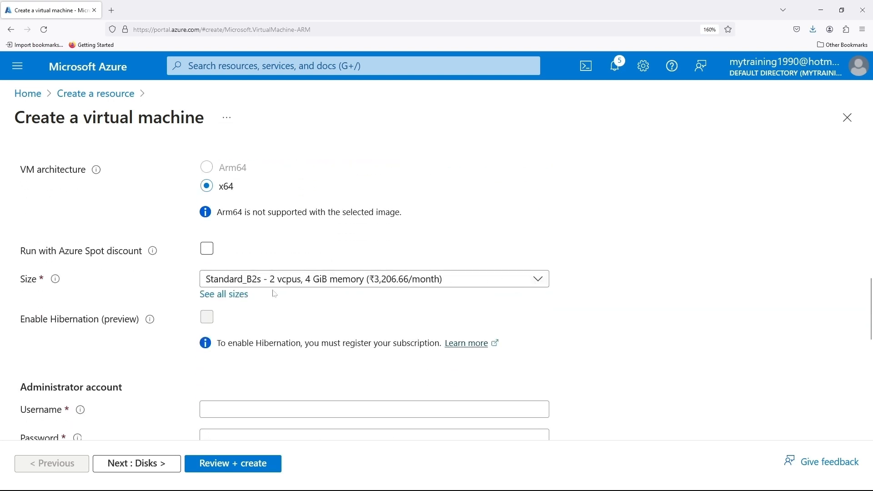
left_click(231, 296)
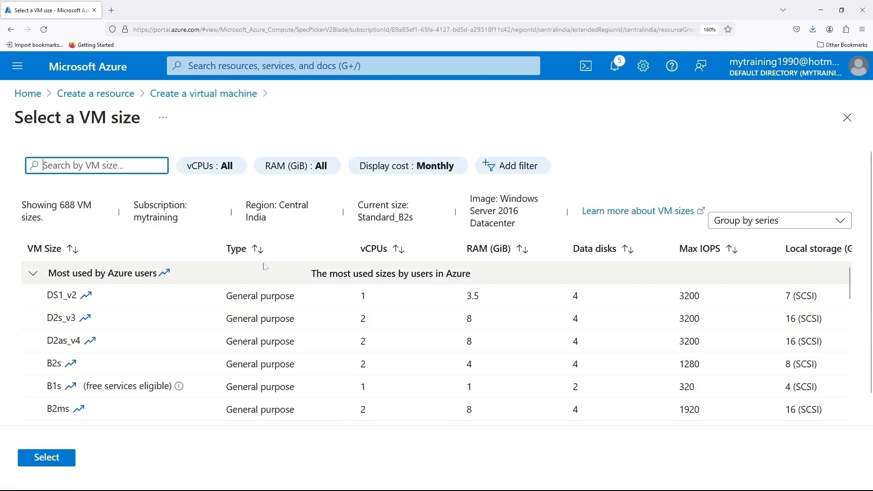
Examine the vCPUs, RAM and monthly cost of the most used and B-Series VM sizes, including the B1s.
scroll(309, 278, "down", 4)
scroll(330, 296, "up", 4)
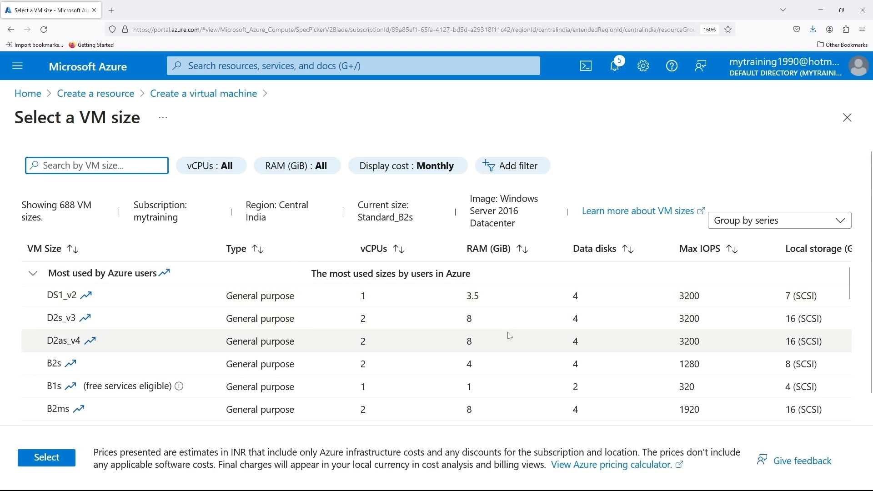
scroll(510, 335, "down", 3)
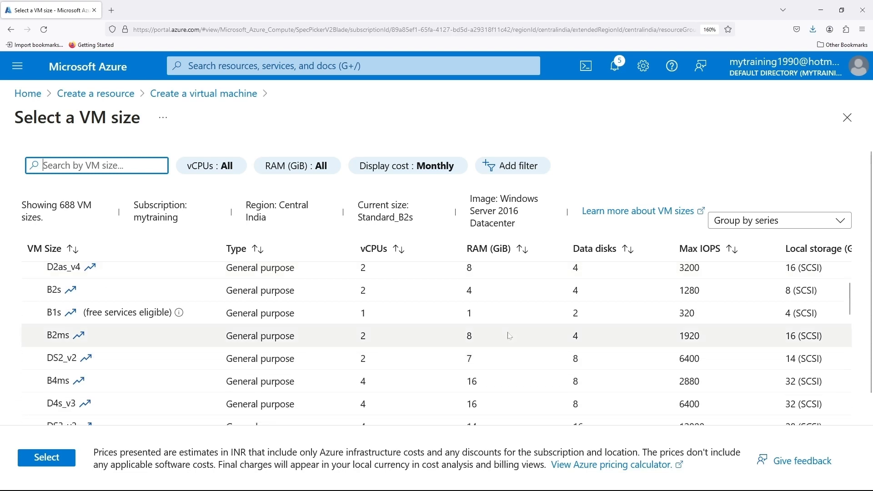
scroll(509, 336, "down", 5)
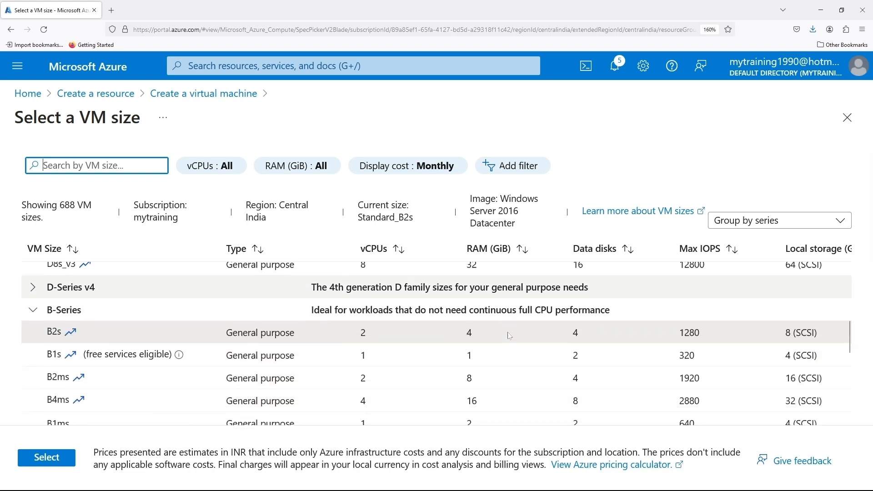
scroll(510, 336, "down", 2)
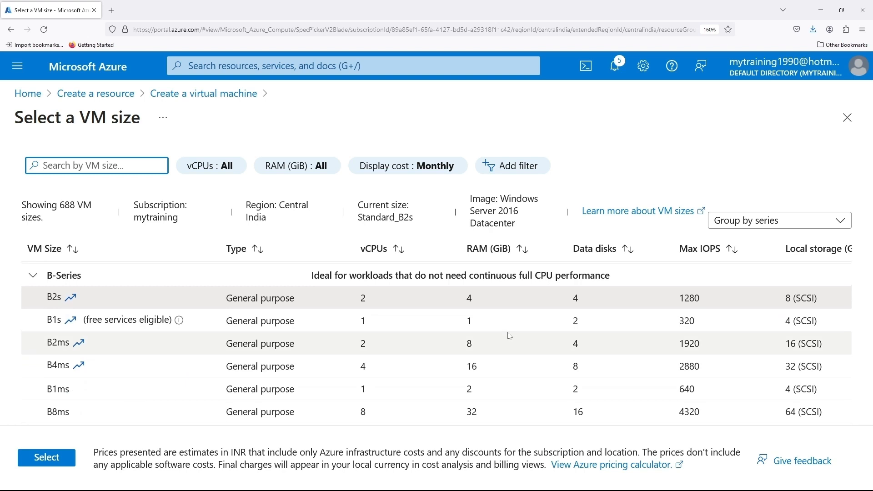
scroll(509, 336, "up", 6)
scroll(510, 336, "up", 8)
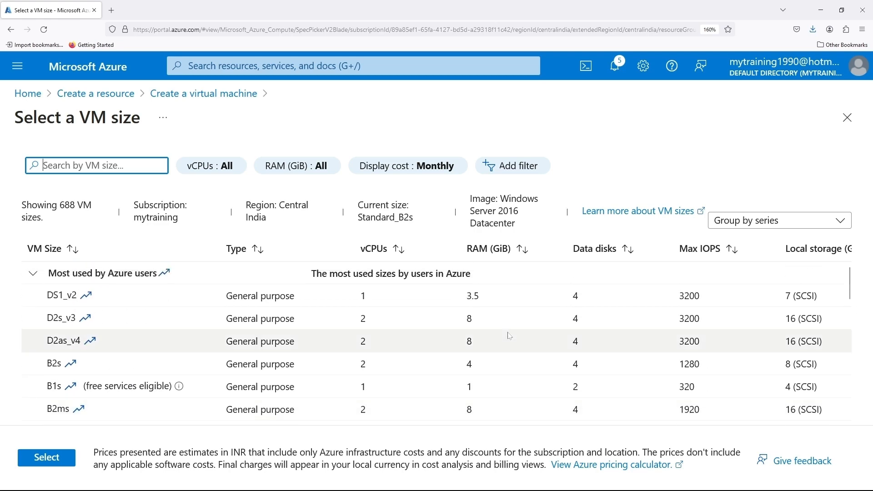
scroll(509, 336, "down", 2)
key("ctrl+minus")
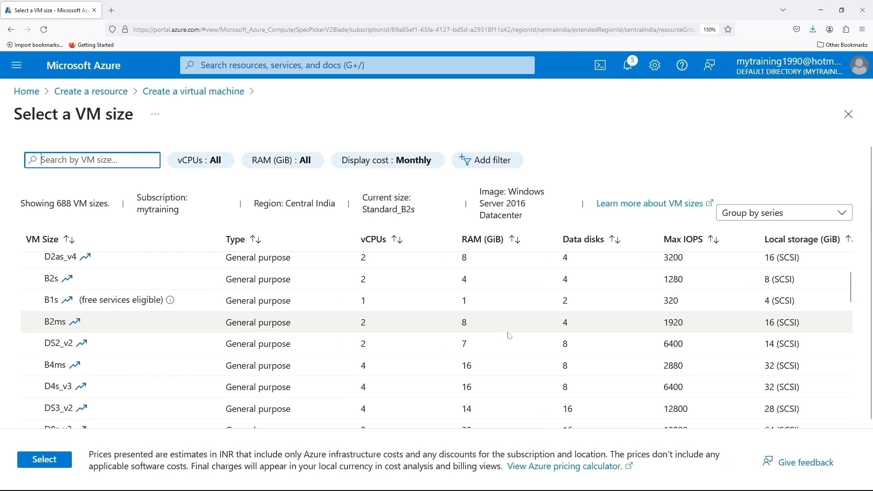
key("ctrl+minus")
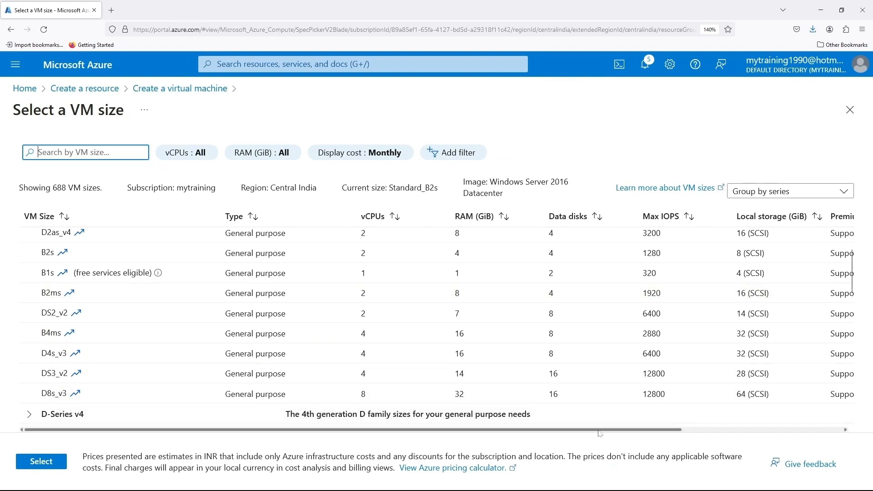
left_click_drag(599, 433, 749, 425)
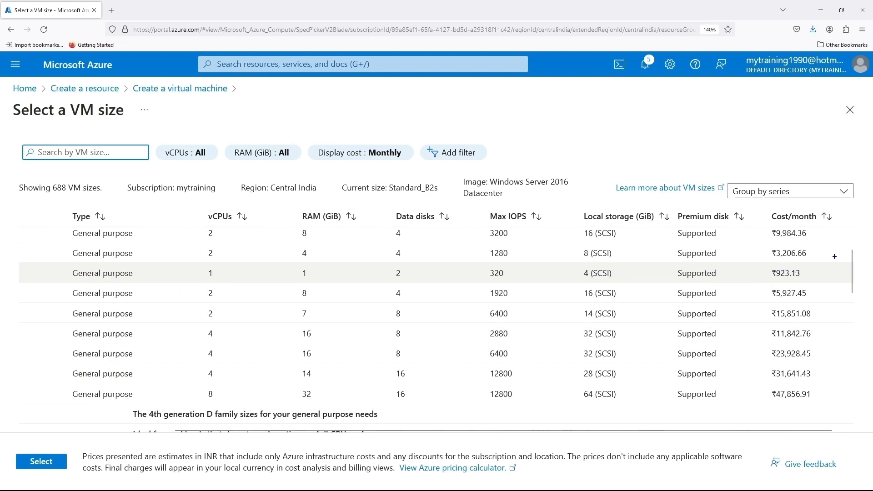
left_click(773, 275)
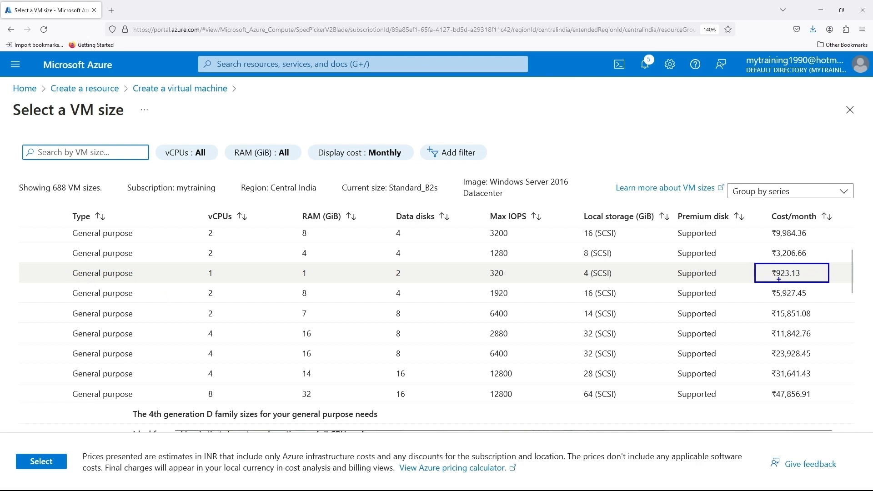
key("Escape")
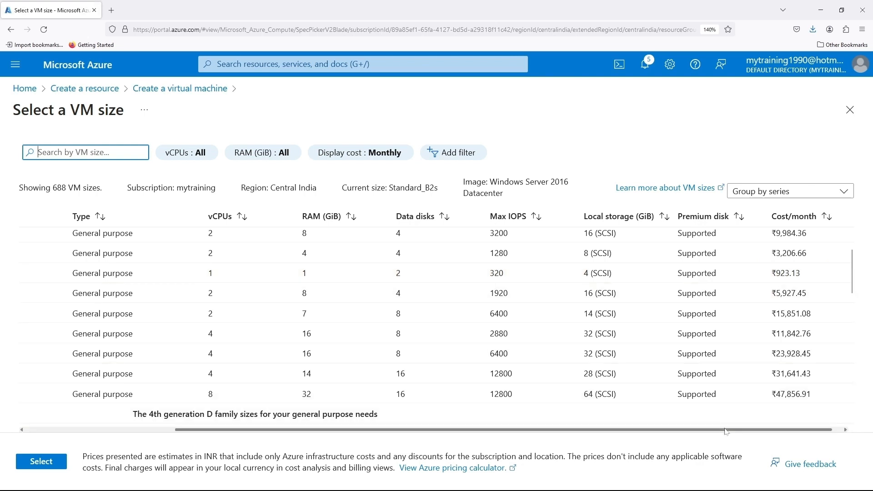
left_click_drag(725, 430, 526, 430)
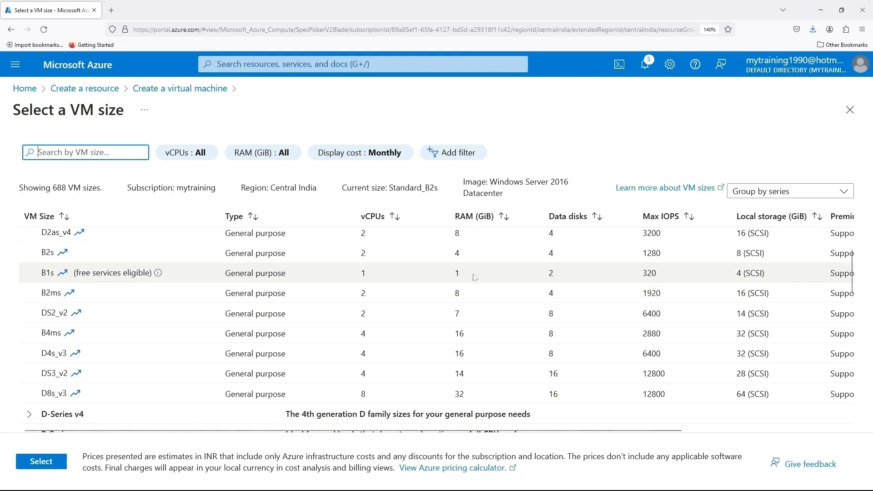
Expand the D-Series v4 group and compare its sizes and monthly costs with the most used ones.
key("ctrl+minus")
key("ctrl+minus")
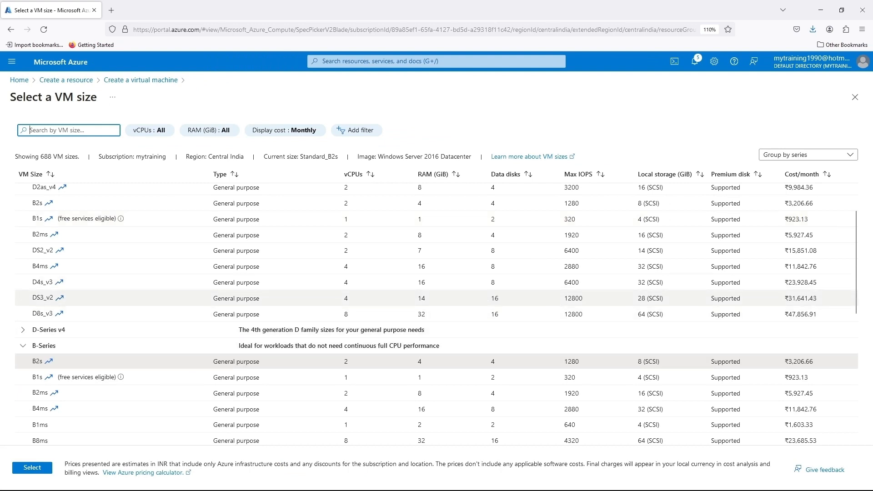
scroll(586, 279, "up", 1)
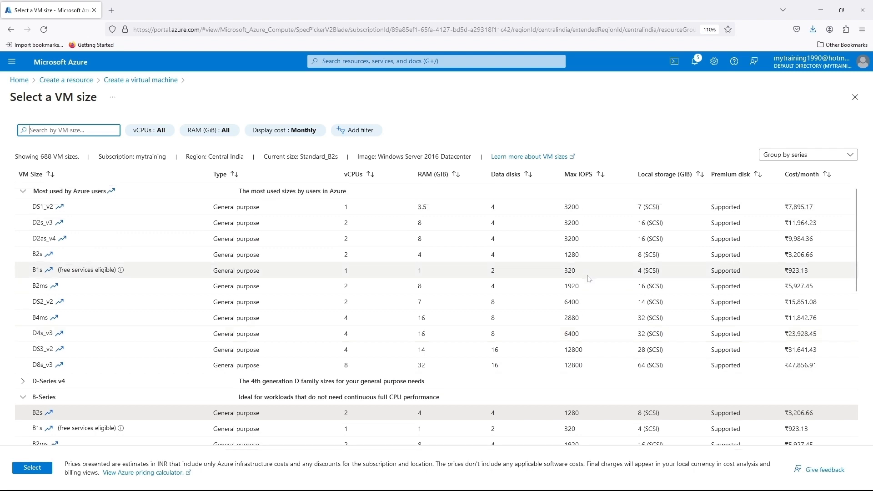
scroll(587, 279, "down", 3)
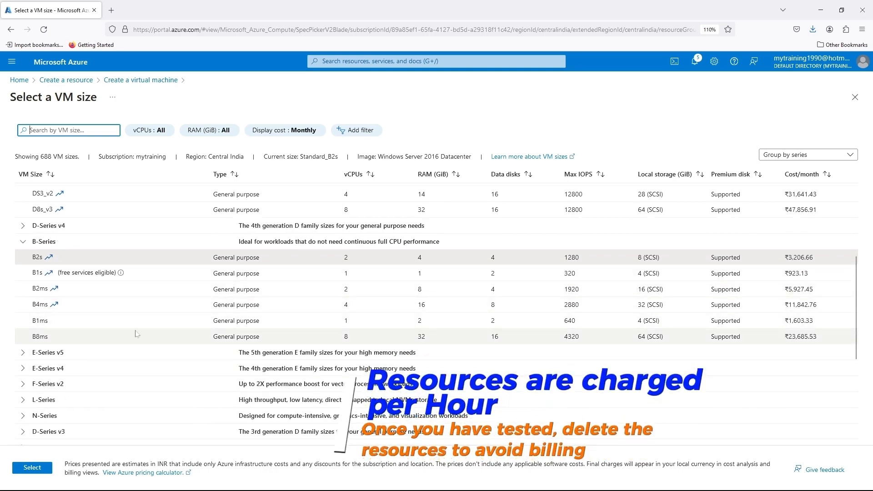
left_click(22, 225)
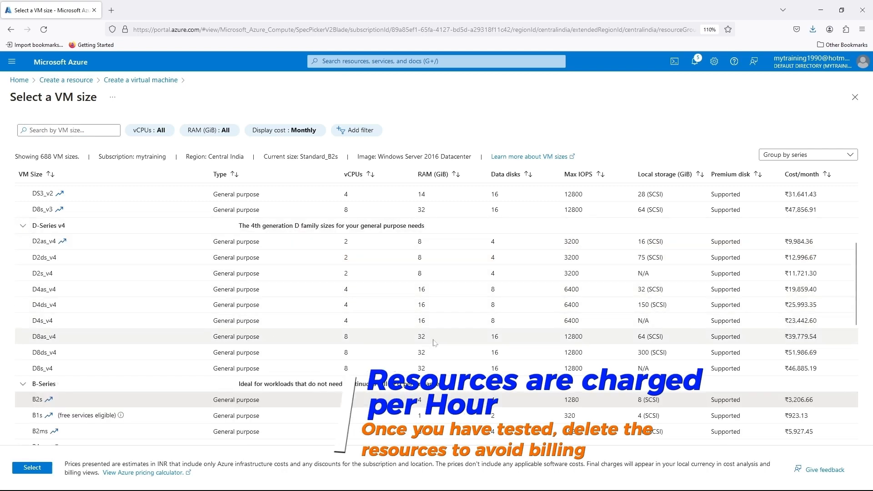
scroll(435, 342, "up", 3)
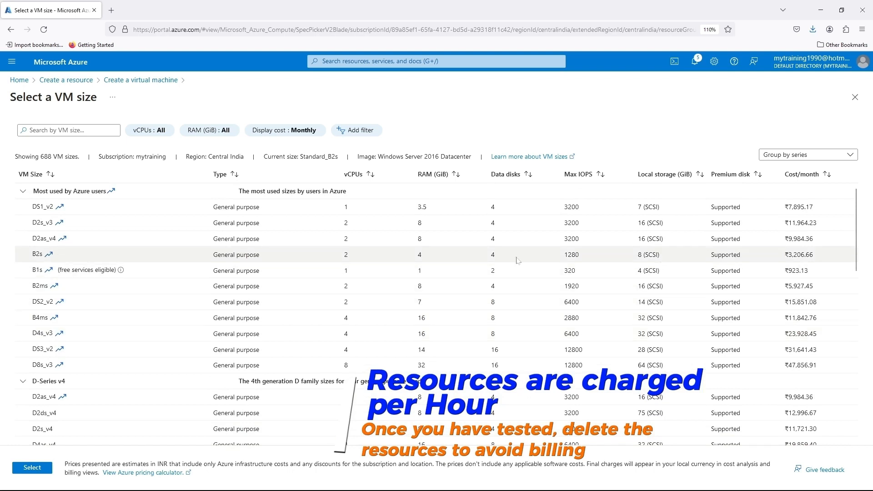
Choose the B2s size from the most used sizes and apply it to the virtual machine.
left_click(191, 254)
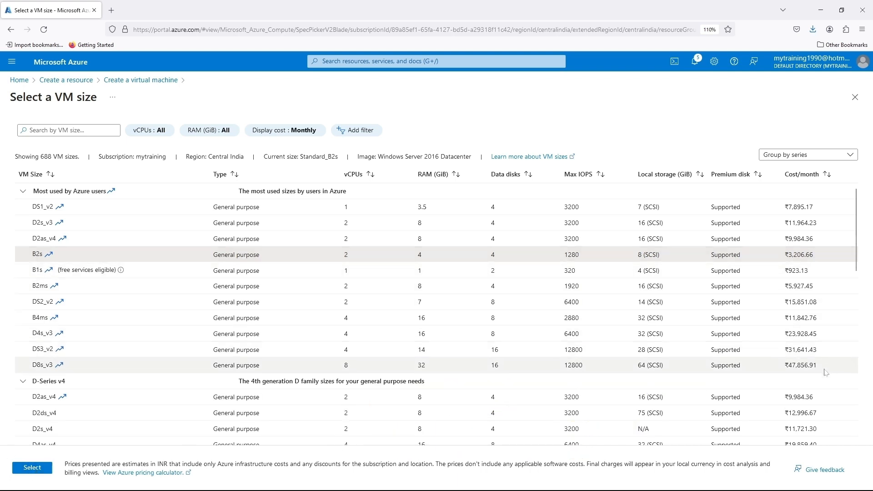
left_click_drag(1, 233, 834, 282)
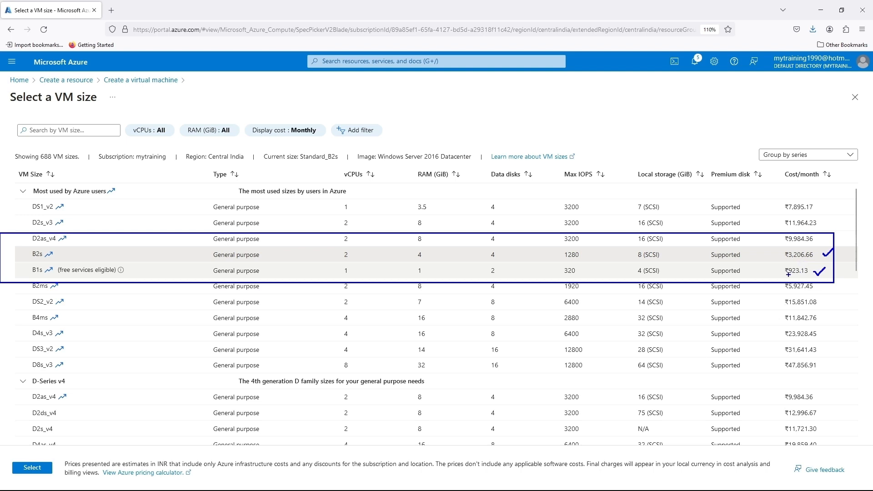
left_click_drag(28, 263, 44, 265)
left_click_drag(428, 271, 436, 265)
left_click_drag(335, 248, 356, 262)
left_click_drag(431, 251, 432, 260)
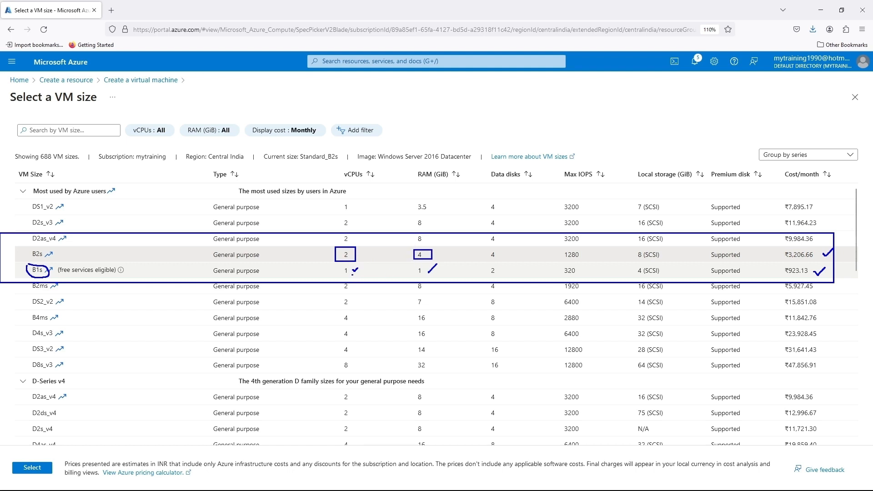
key("Escape")
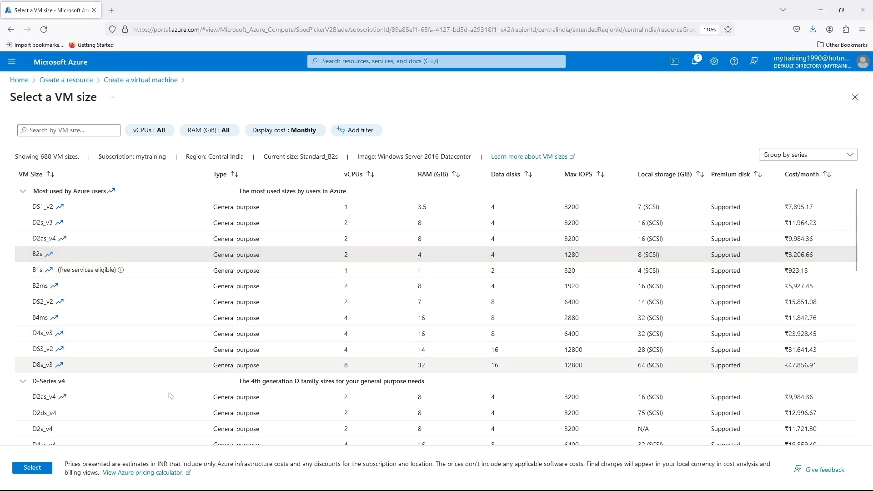
left_click(37, 469)
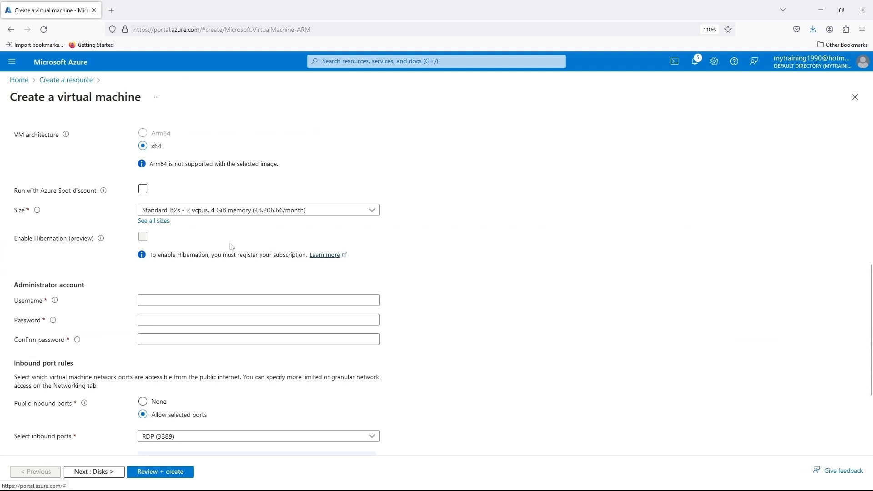
Set the administrator account's username to azureuser01.
scroll(294, 260, "down", 1)
left_click(210, 249)
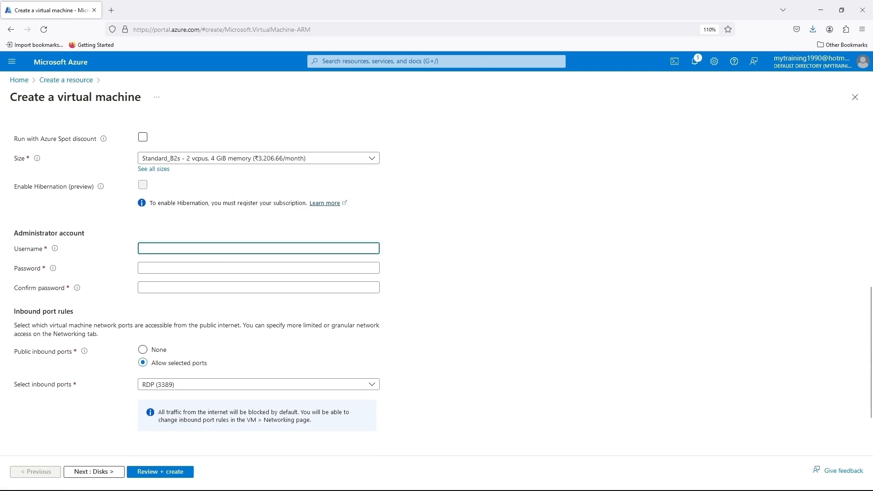
type("azure")
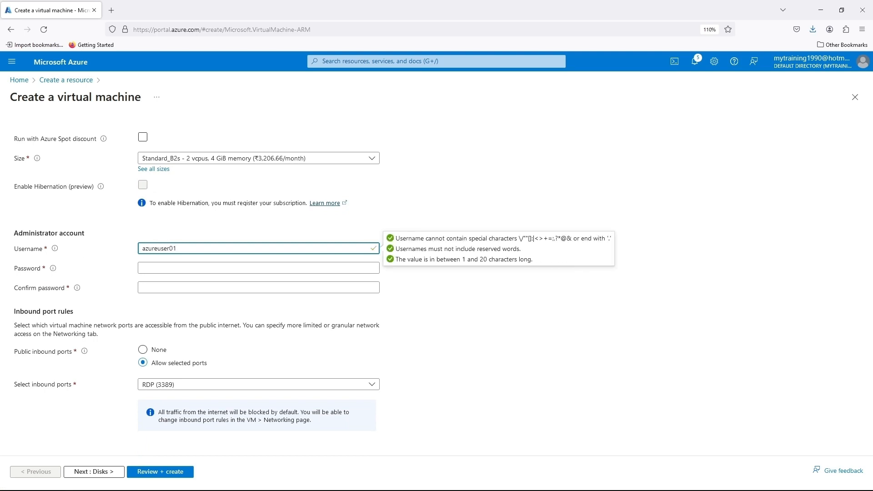
type("user01")
left_click(145, 267)
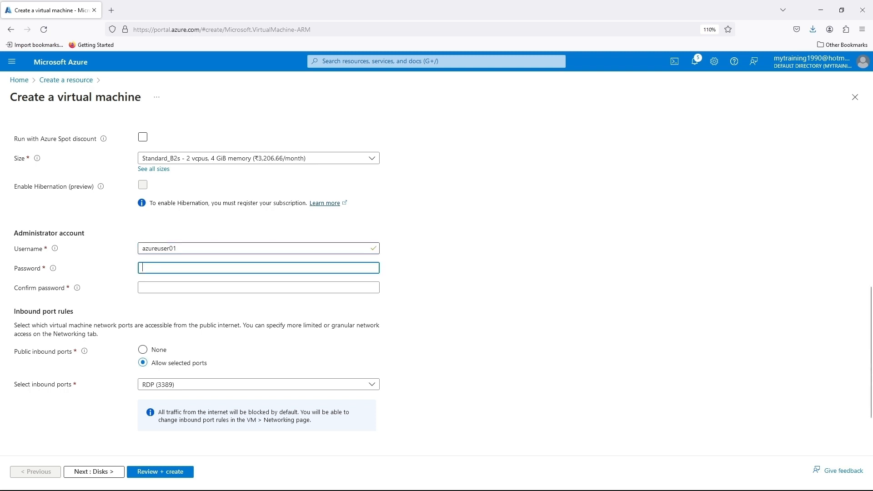
type("•••••")
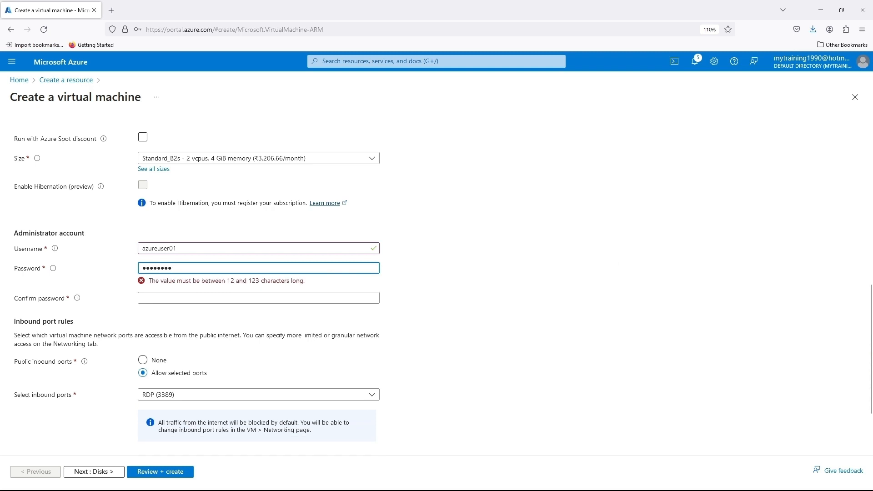
key("BackSpace")
key("BackSpace")
key("BackSpace")
key("BackSpace")
key("BackSpace")
key("BackSpace")
key("BackSpace")
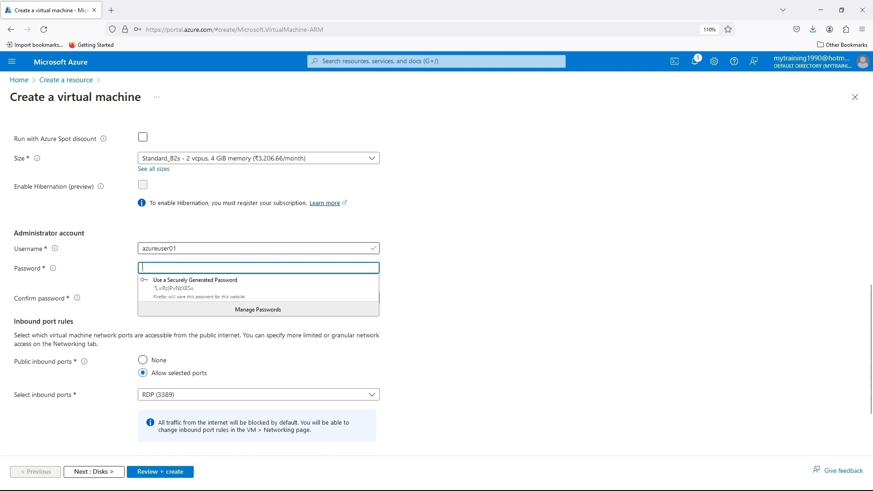
Enter the administrator account password, repeat it in the confirmation field and continue to the disk settings.
type("•••••••")
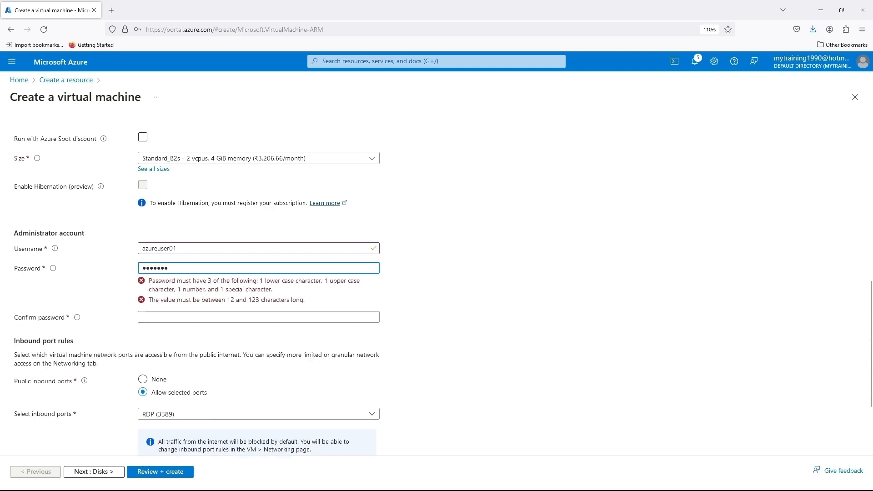
type("••")
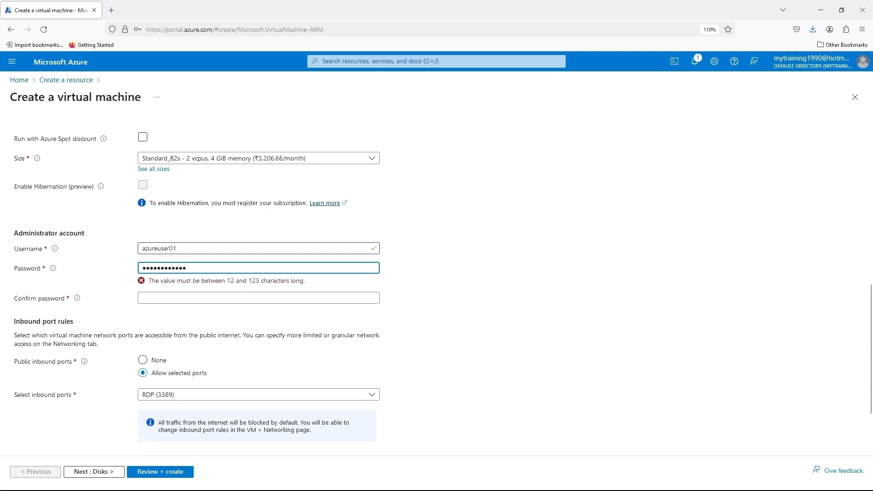
left_click(259, 287)
type("••••")
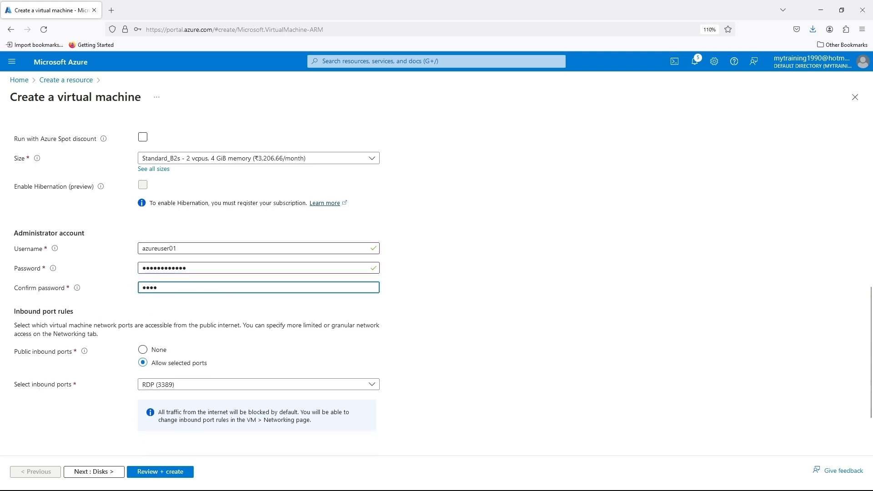
type("••••••••")
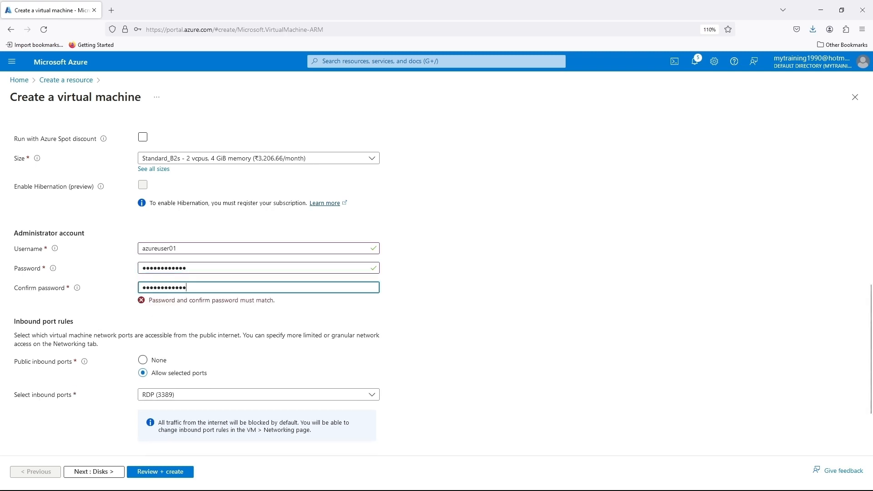
scroll(259, 273, "down", 3)
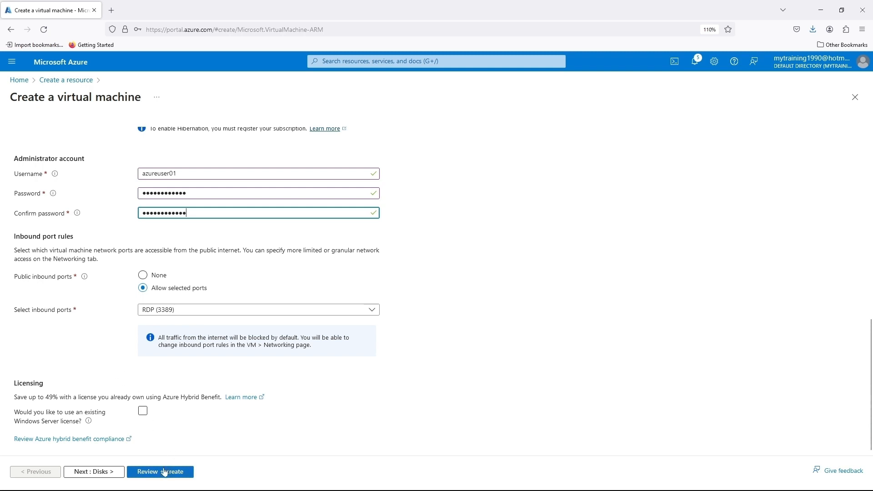
left_click(105, 472)
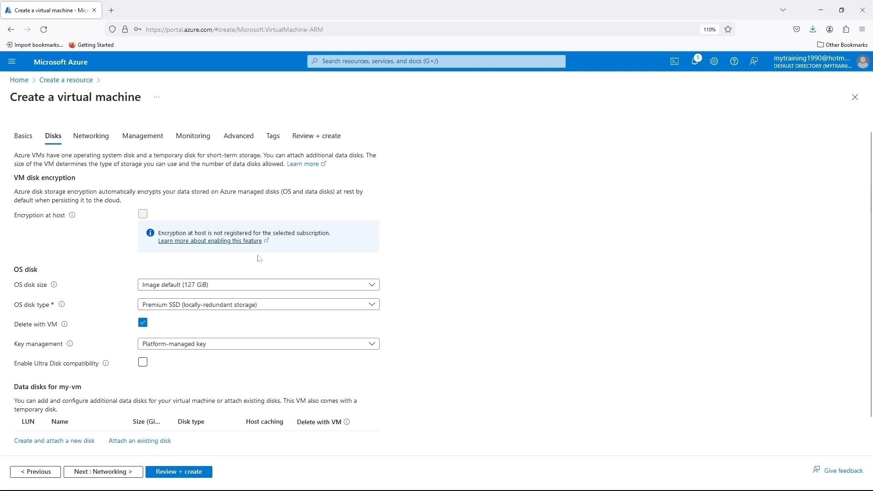
Review the OS disk settings and set the OS disk type to Standard HDD with locally-redundant storage.
scroll(258, 331, "down", 1)
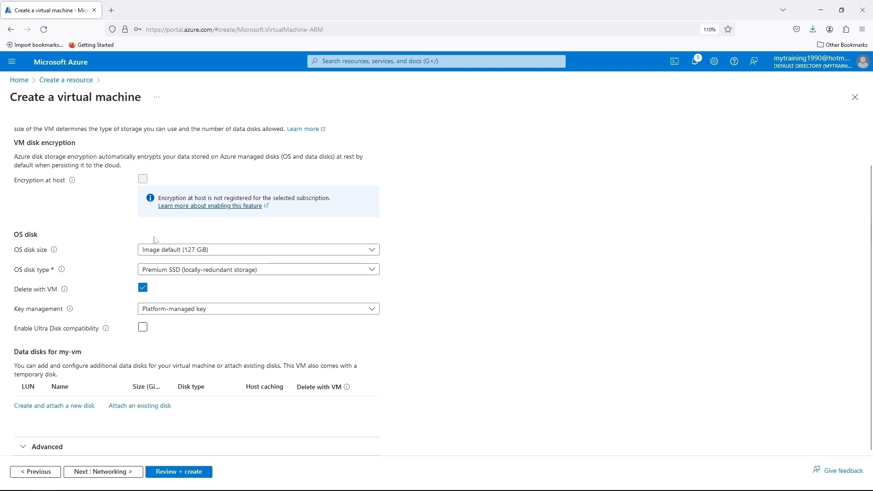
mouse_move(107, 227)
left_mouse_down()
mouse_move(357, 284)
mouse_move(416, 338)
left_mouse_up()
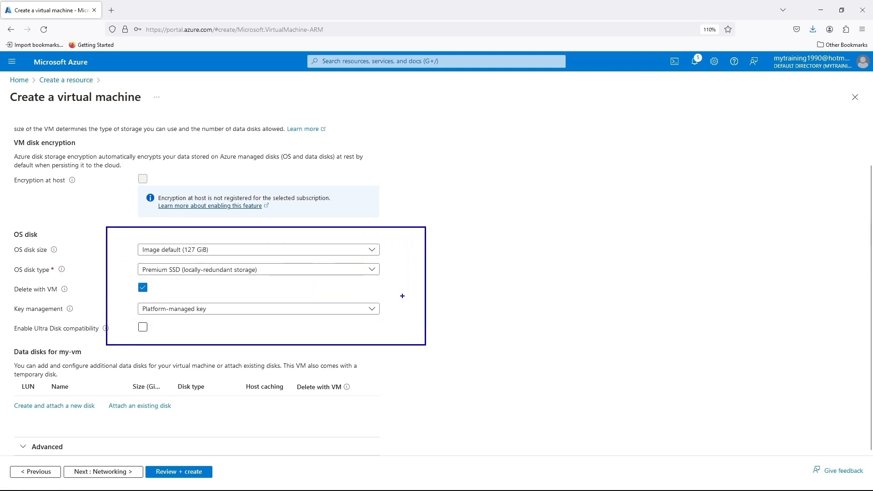
key("Escape")
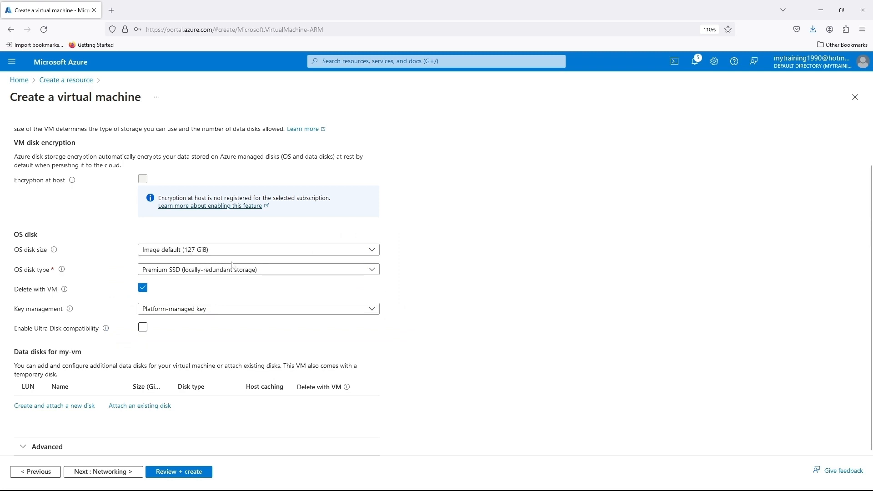
left_click(372, 270)
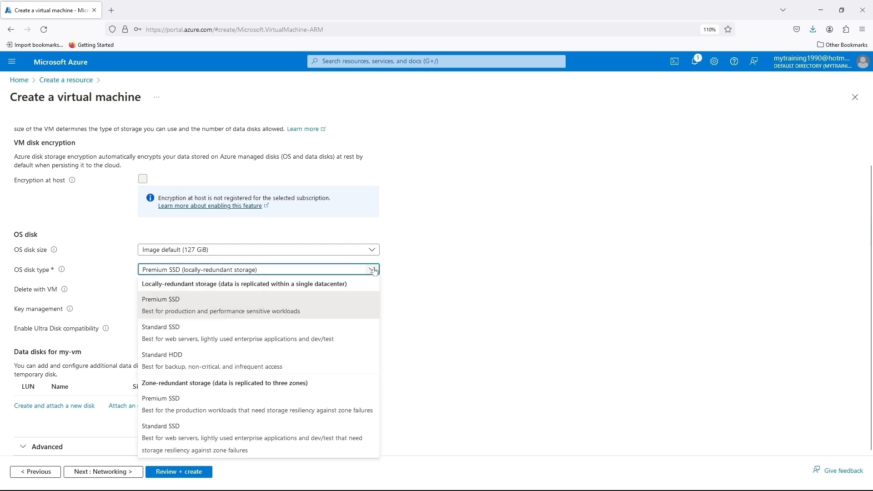
left_click(255, 351)
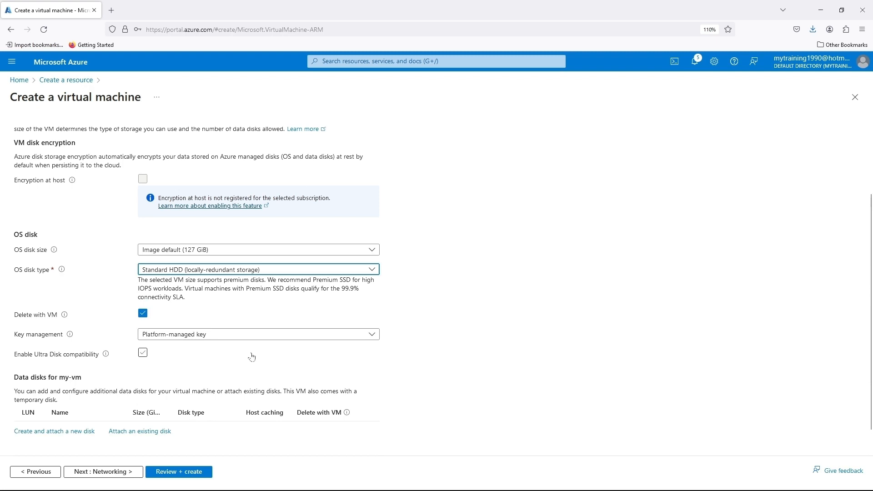
Create the virtual machine with the default networking settings and check the deployment's progress in the notifications.
left_click(103, 472)
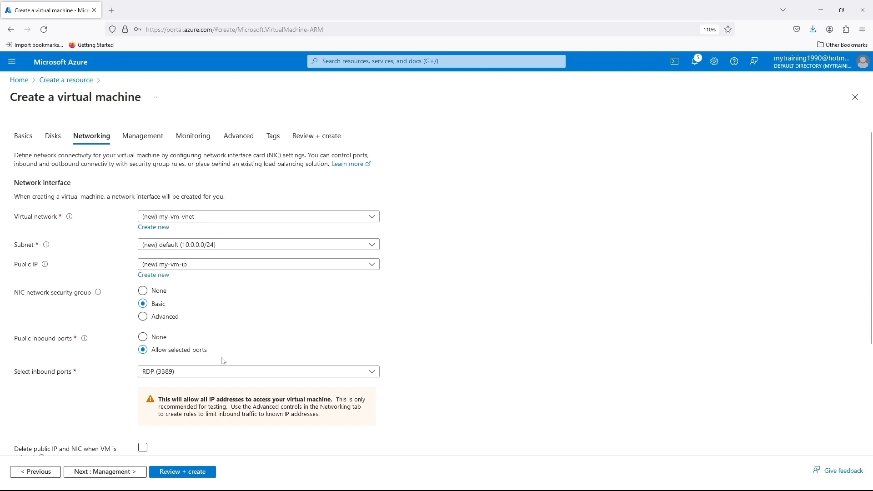
left_click(190, 472)
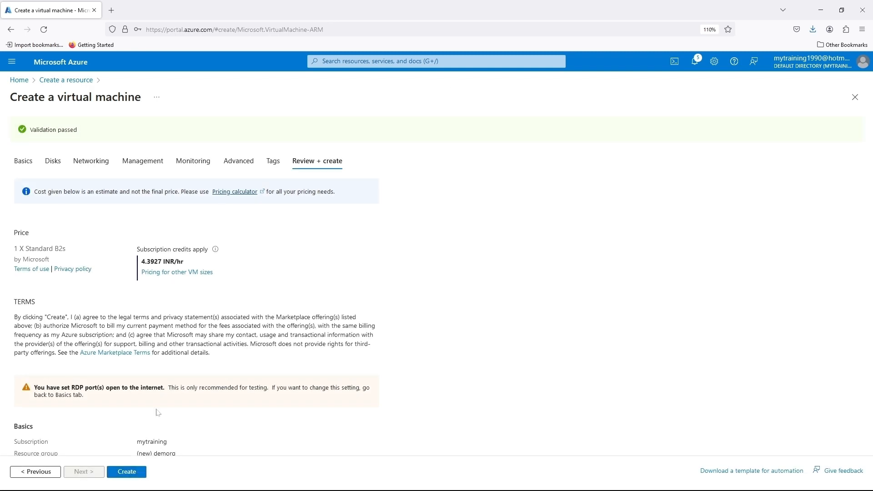
left_click(127, 472)
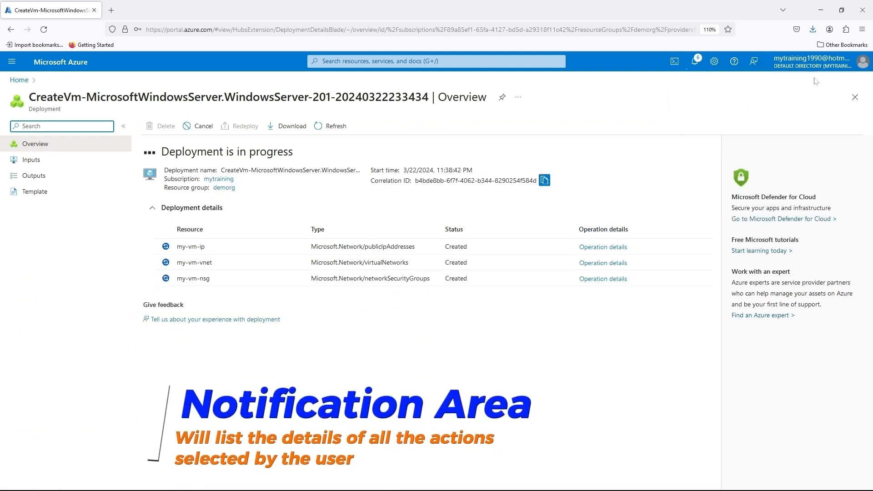
left_click(694, 62)
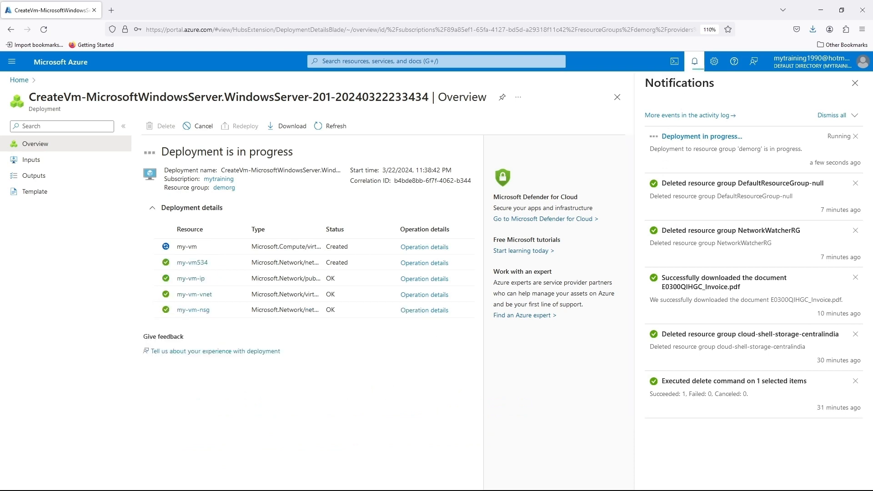
left_click(855, 83)
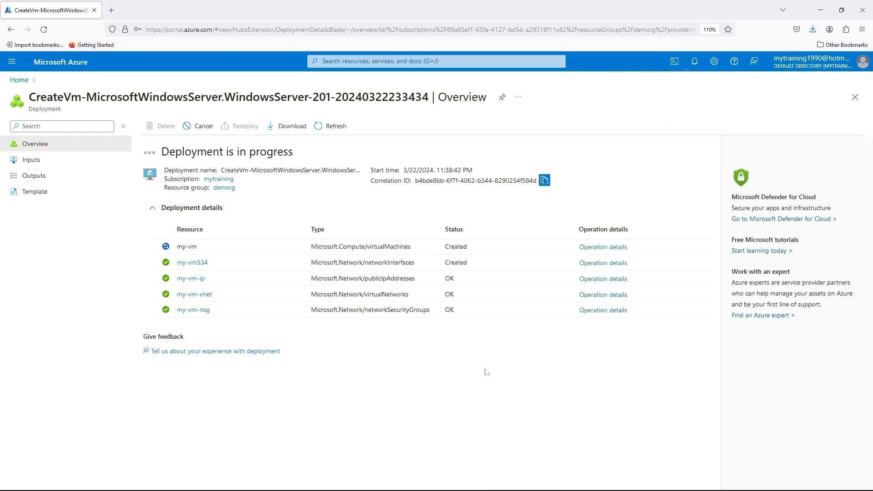
Open the demorg resource group from the home page and review the resources created for my-vm.
left_click(19, 80)
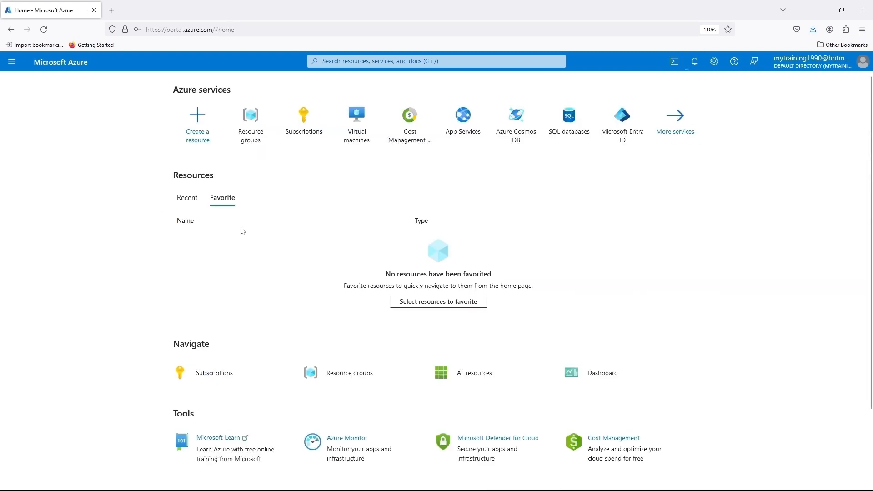
left_click(250, 136)
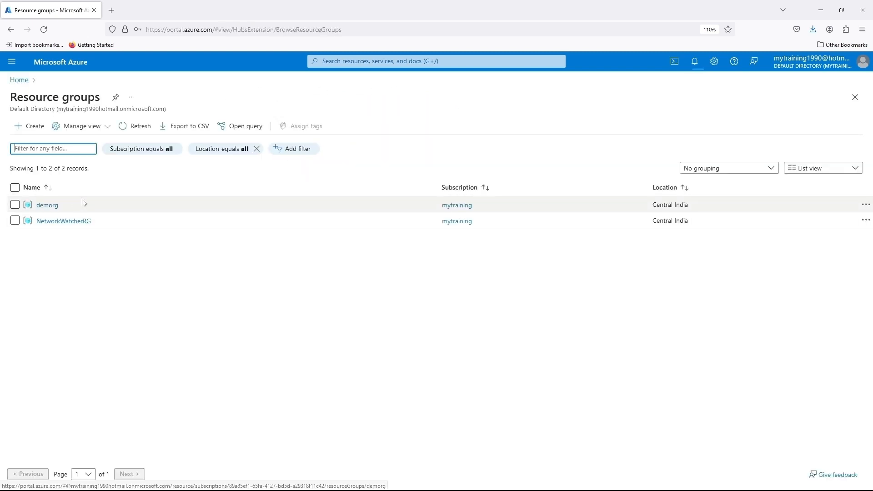
left_click(47, 206)
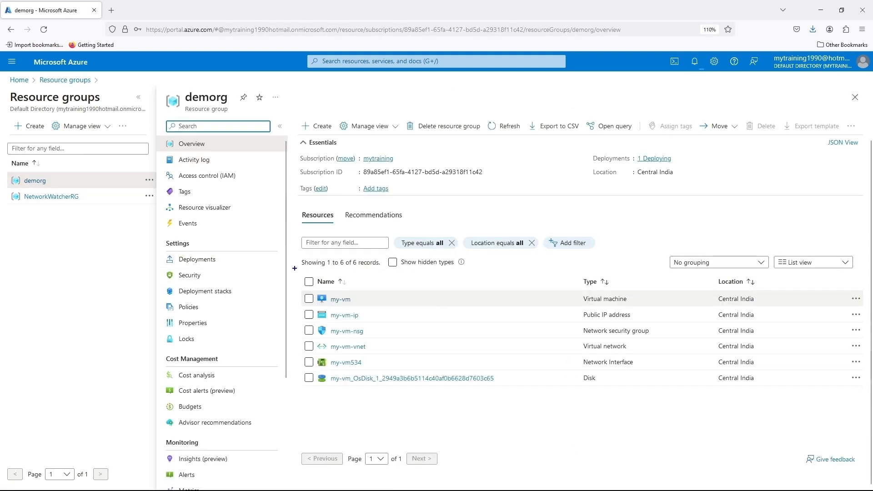
mouse_move(295, 268)
left_mouse_down()
mouse_move(477, 314)
mouse_move(526, 382)
mouse_move(527, 403)
left_mouse_up()
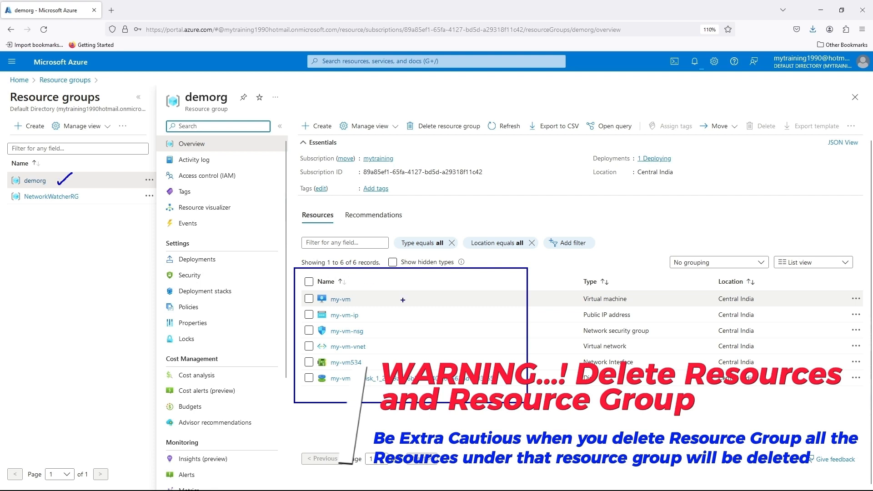
mouse_move(403, 294)
left_mouse_down()
mouse_move(427, 353)
mouse_move(420, 365)
left_mouse_up()
key("Escape")
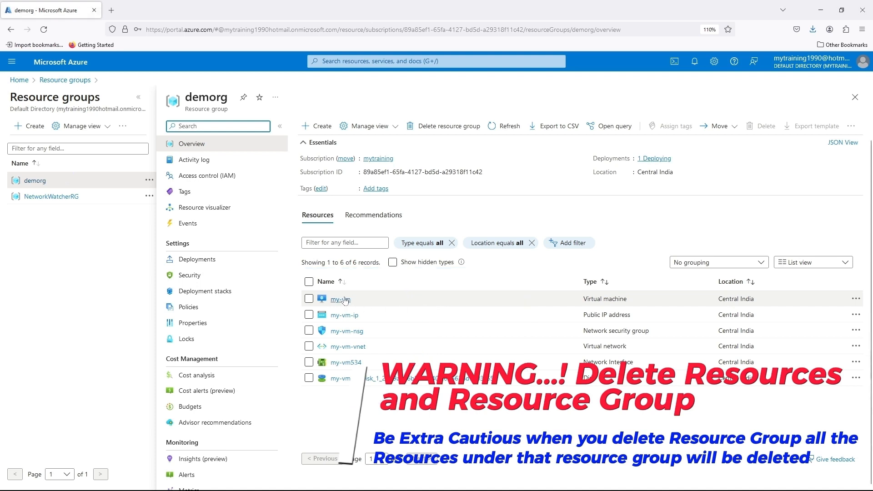
Open the my-vm virtual machine and check its running status on the overview.
left_click(340, 299)
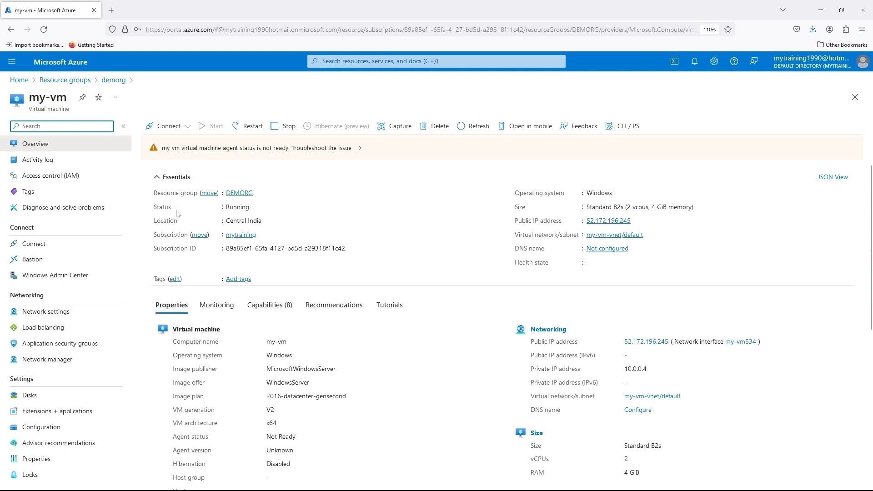
left_click_drag(148, 200, 262, 215)
key("Escape")
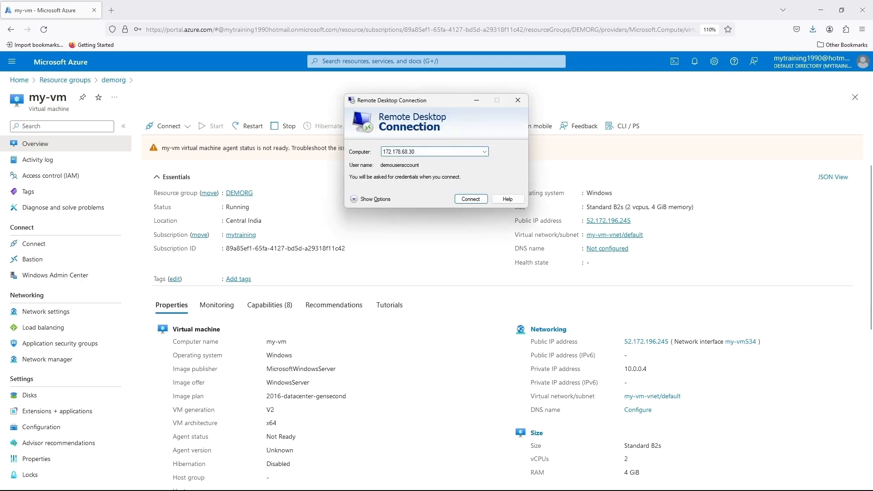
Start a Remote Desktop Connection to the virtual machine's public IP address, 52.172.196.245.
type("52.172.196.245")
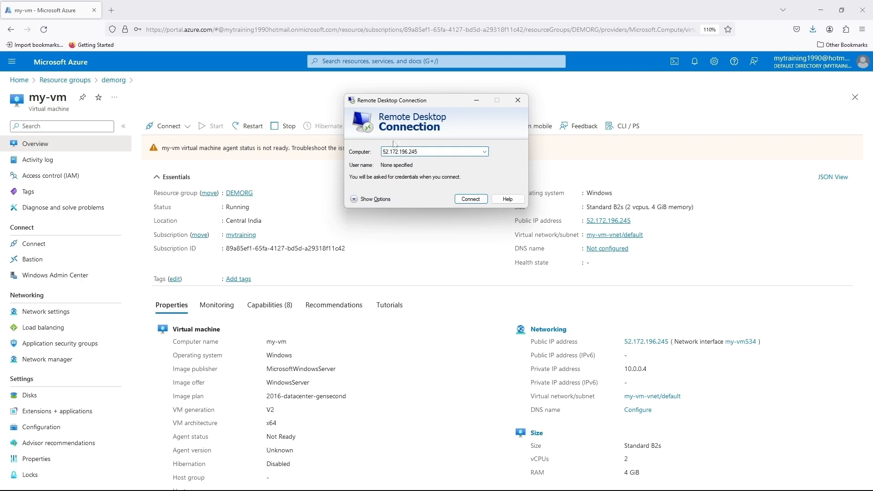
left_click_drag(407, 102, 489, 263)
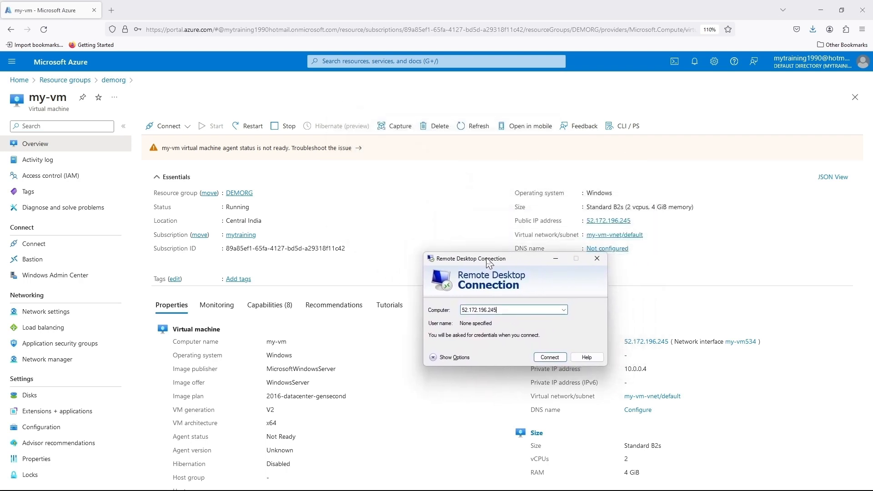
left_click(550, 358)
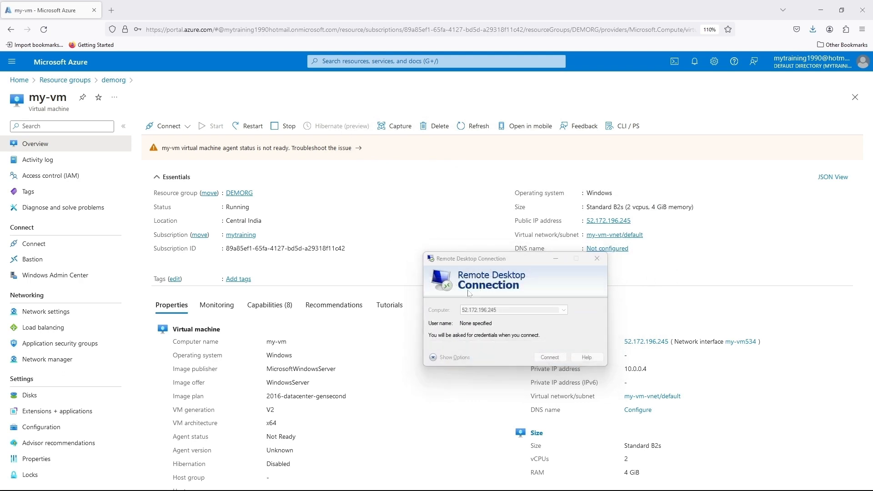
Sign in as azureuser01 with the account password, remember the credentials and connect despite the certificate error.
type("azure")
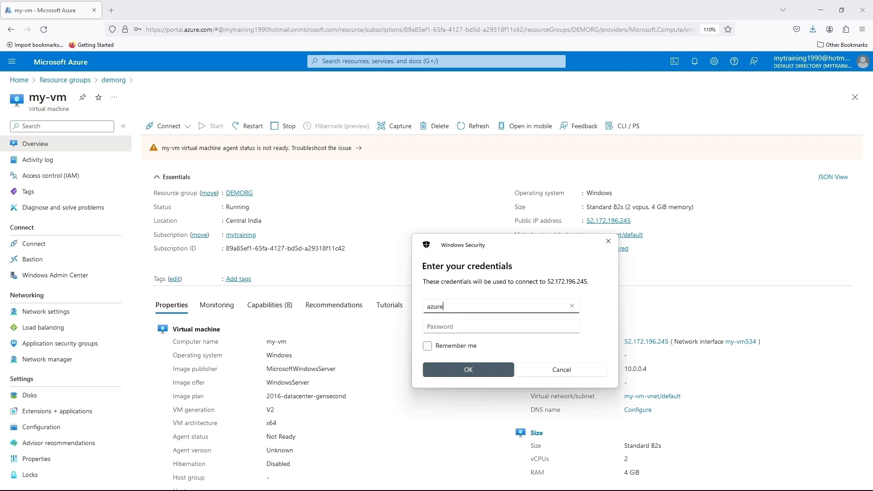
type("user01")
key("Tab")
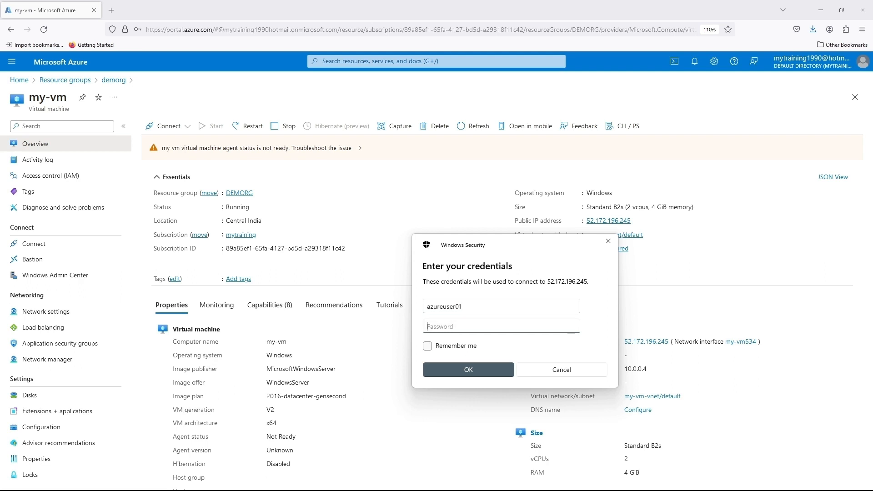
type("************")
left_click(452, 349)
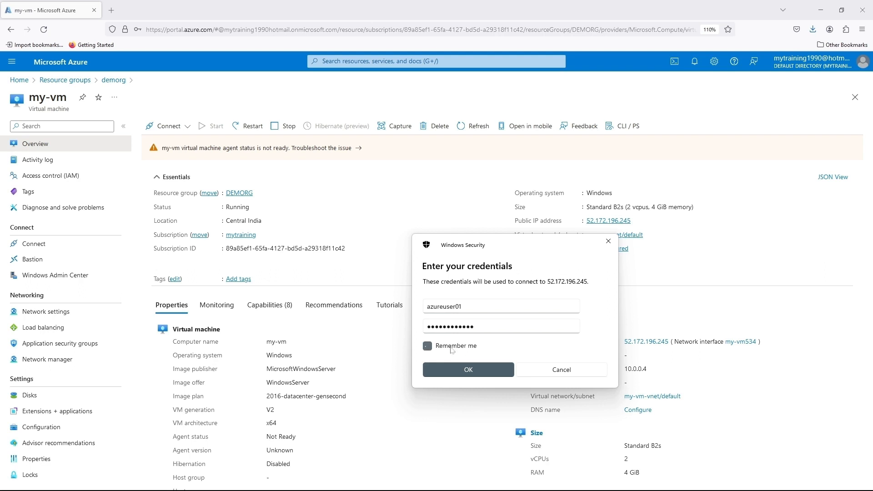
left_click(472, 366)
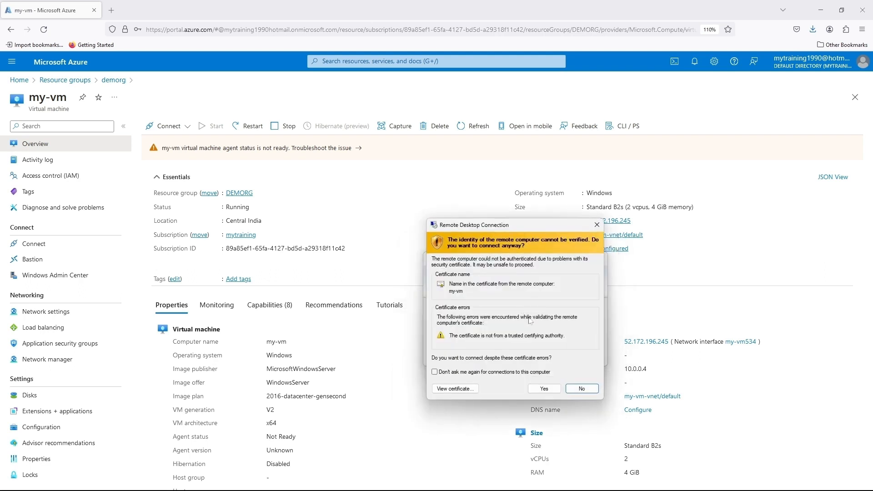
left_click(548, 387)
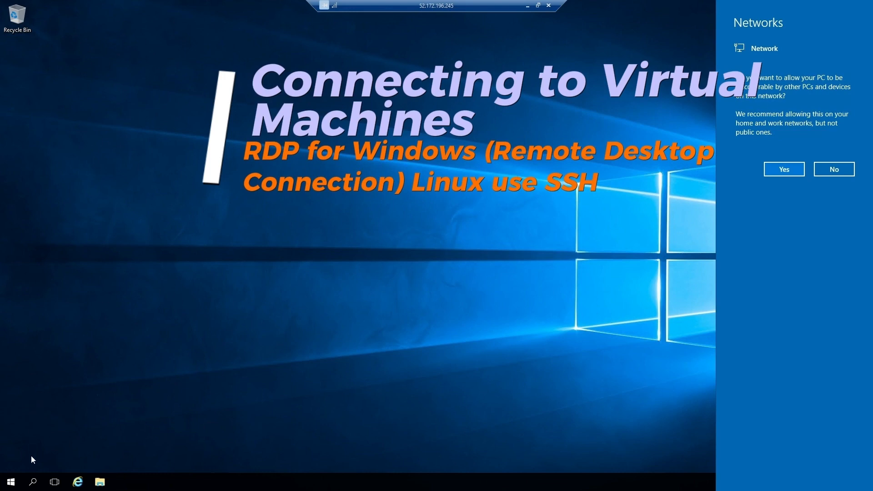
Open File Explorer on the virtual machine and view the drives under This PC in a maximized window.
left_click(11, 484)
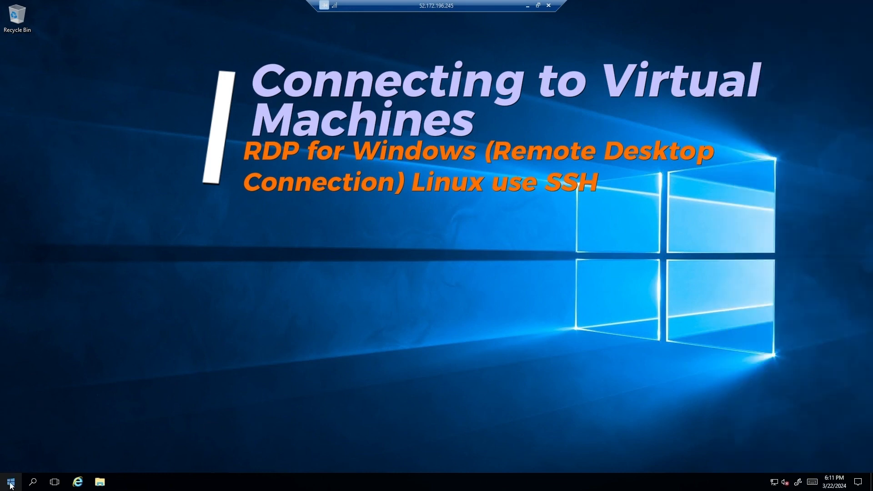
left_click(10, 484)
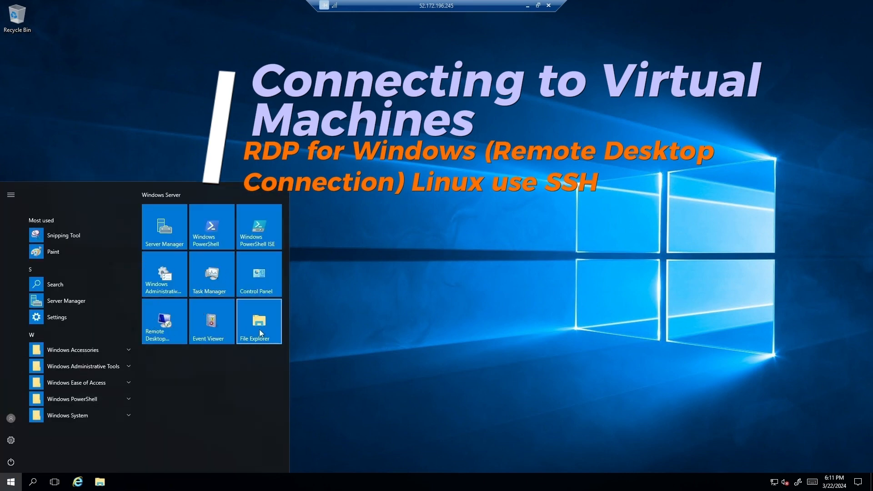
left_click(317, 304)
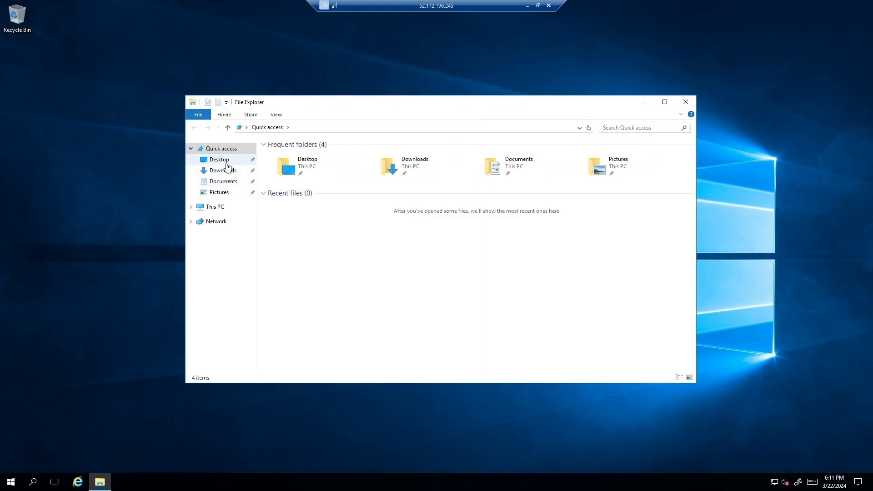
left_click(221, 207)
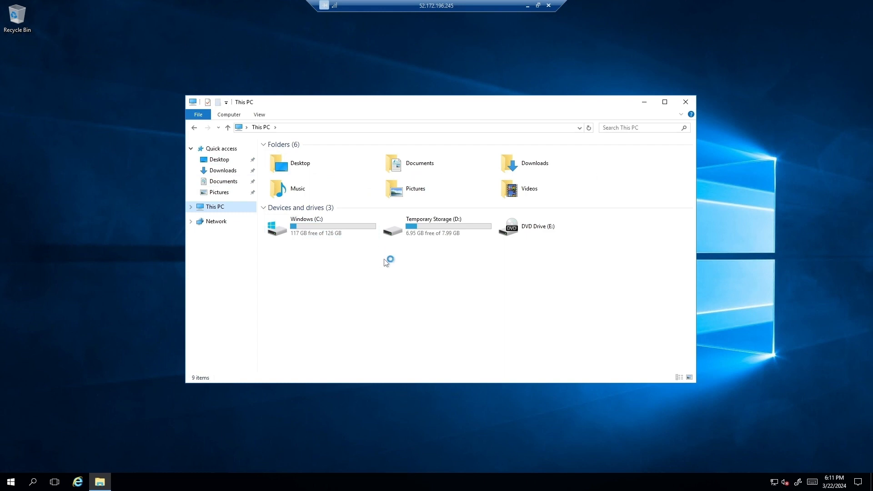
left_click(665, 102)
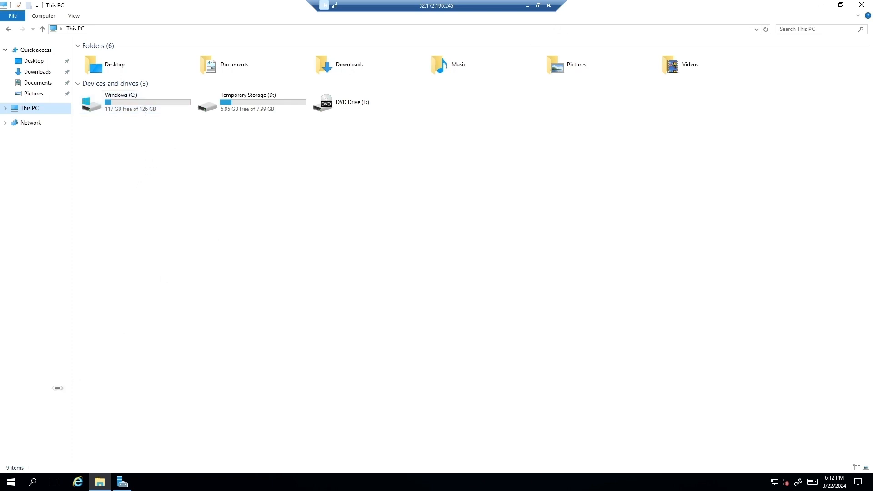
left_click(10, 482)
right_click(10, 483)
left_click(492, 117)
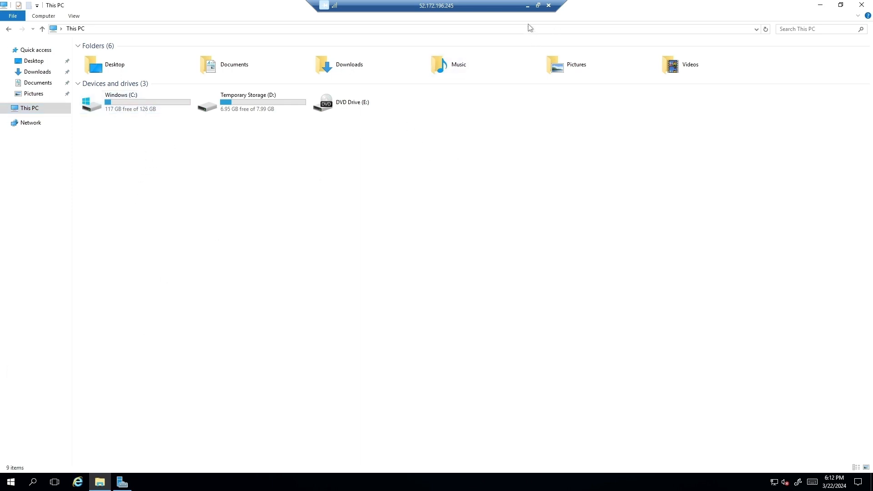
Minimize the remote session and open the demorg resource group from the Azure portal's list of resource groups.
left_click(528, 6)
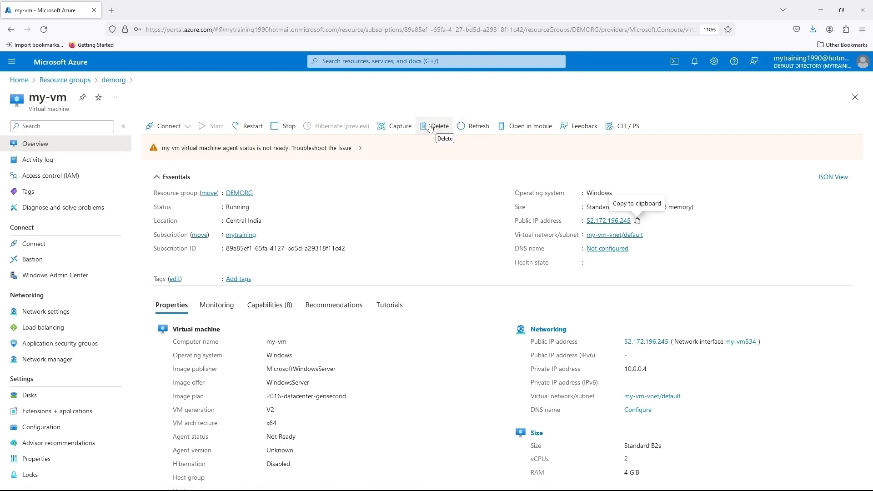
left_click(52, 81)
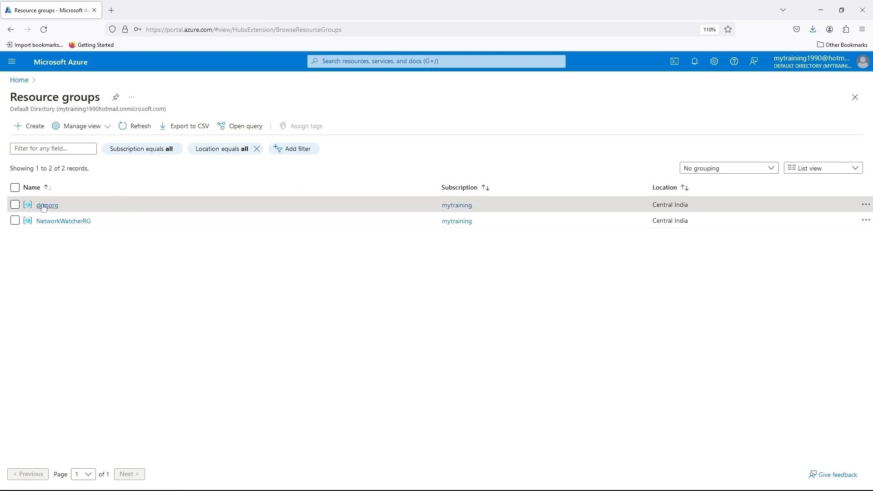
left_click(44, 206)
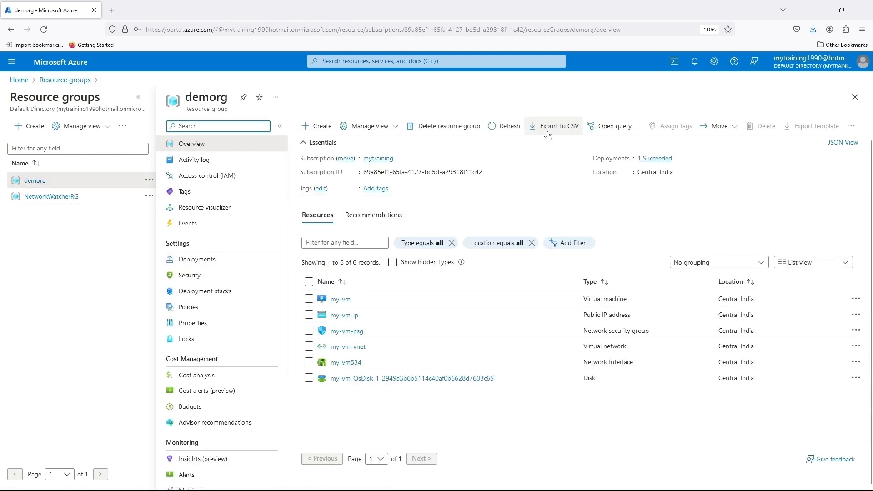
Start deleting the demorg resource group and enter its copied name, demorg, as the deletion confirmation.
left_click(443, 127)
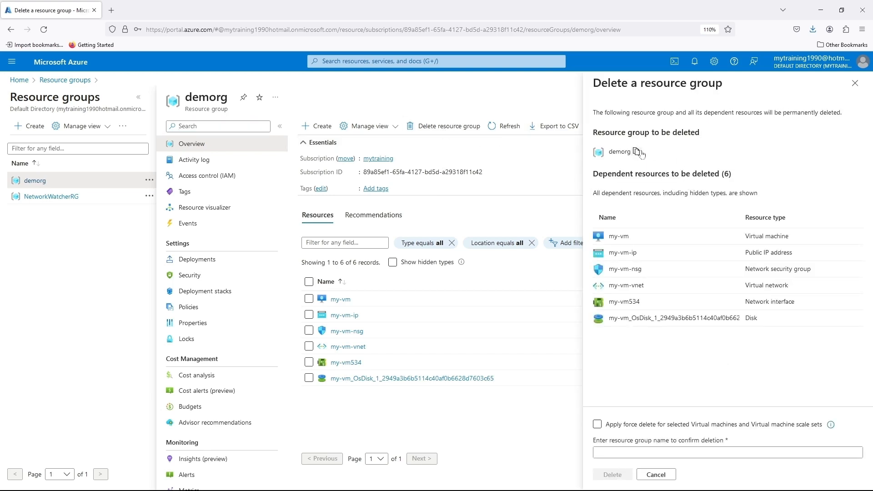
left_click(630, 451)
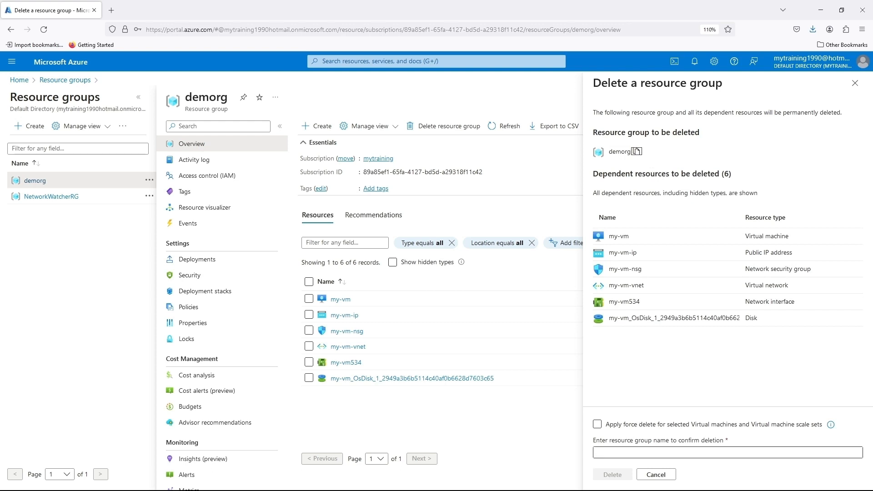
left_click(637, 152)
left_click(628, 455)
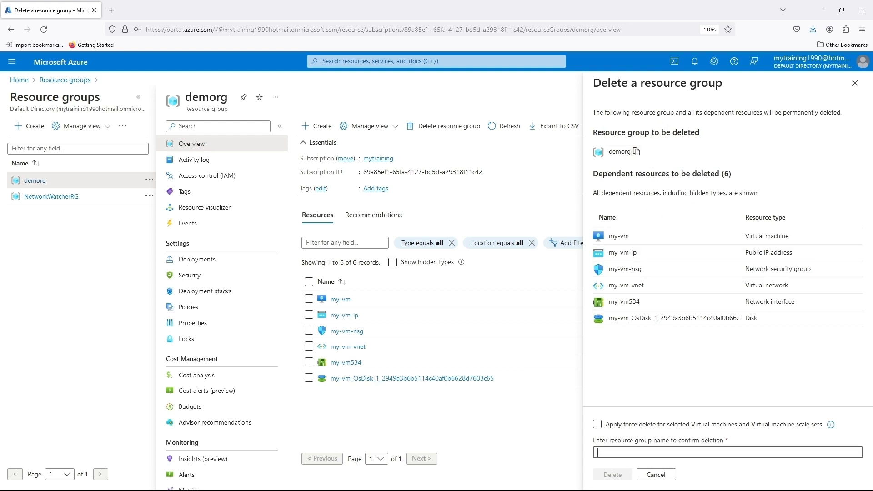
key("ctrl+v")
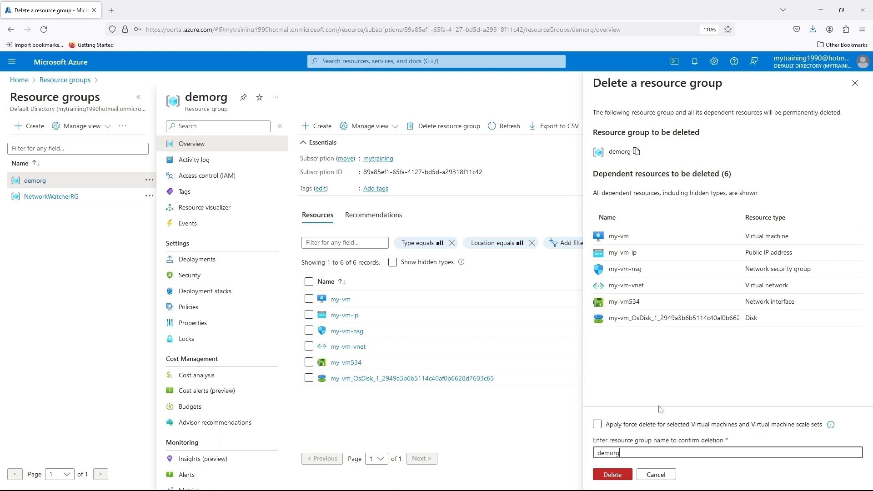
left_click(609, 475)
mouse_move(293, 268)
left_mouse_down()
mouse_move(508, 376)
mouse_move(524, 408)
left_mouse_up()
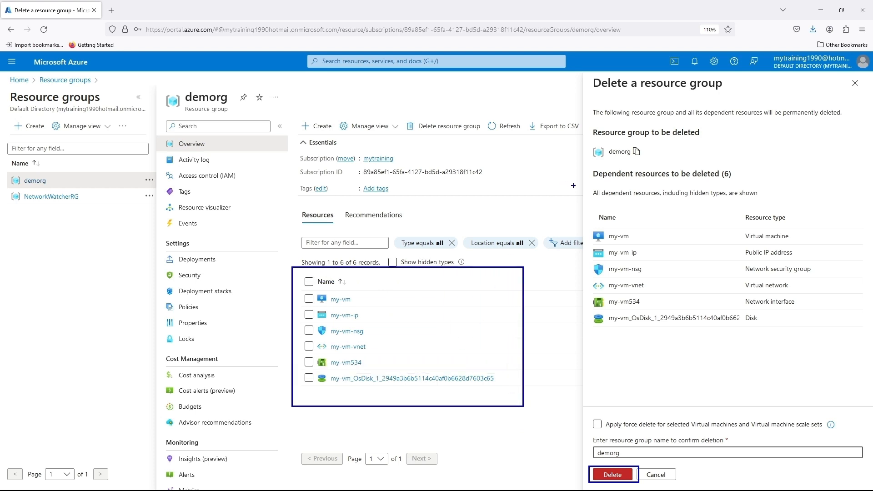
left_click_drag(586, 141, 662, 168)
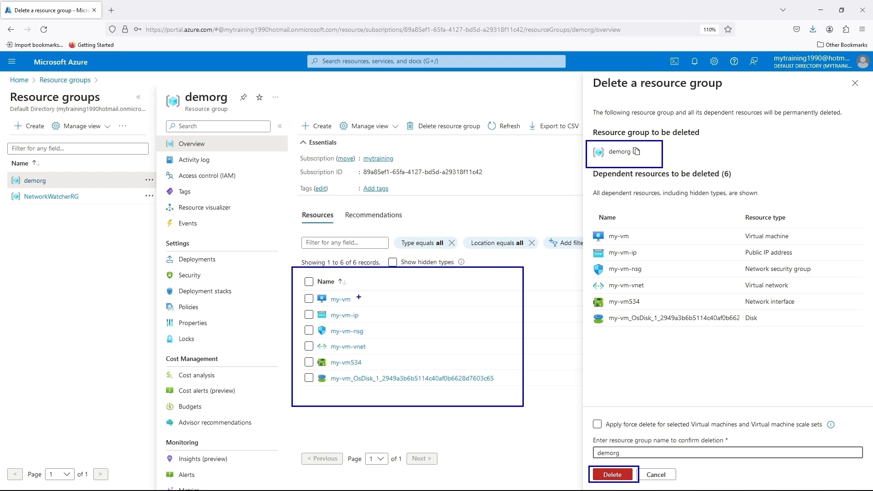
mouse_move(361, 298)
left_mouse_down()
mouse_move(374, 288)
mouse_move(367, 318)
mouse_move(380, 308)
left_mouse_up()
mouse_move(372, 330)
left_mouse_down()
mouse_move(374, 336)
mouse_move(394, 320)
mouse_move(395, 336)
left_mouse_up()
left_click_drag(368, 362, 386, 354)
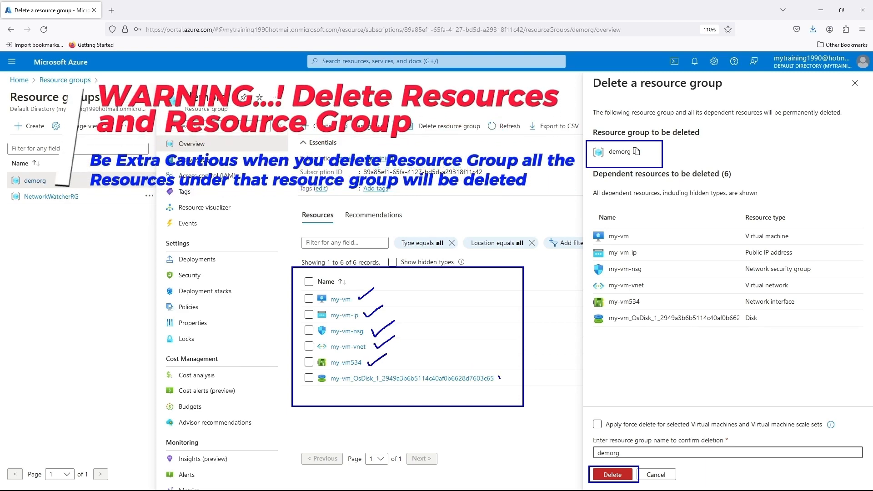
left_click_drag(500, 377, 509, 364)
key("Escape")
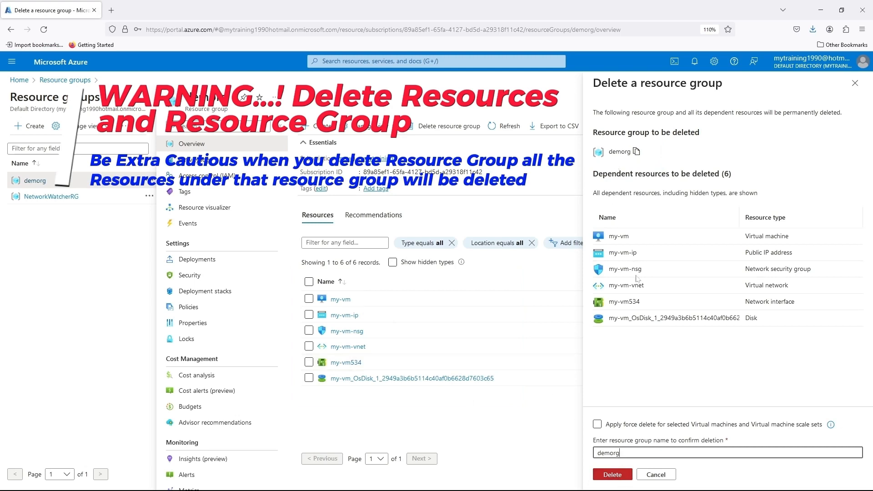
Delete the demorg resource group with all its dependent resources and confirm the permanent deletion.
left_click(612, 474)
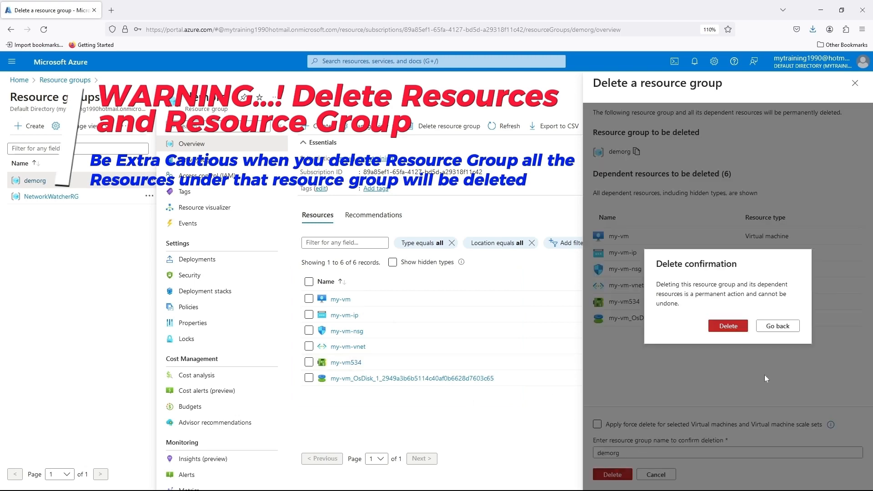
left_click(727, 325)
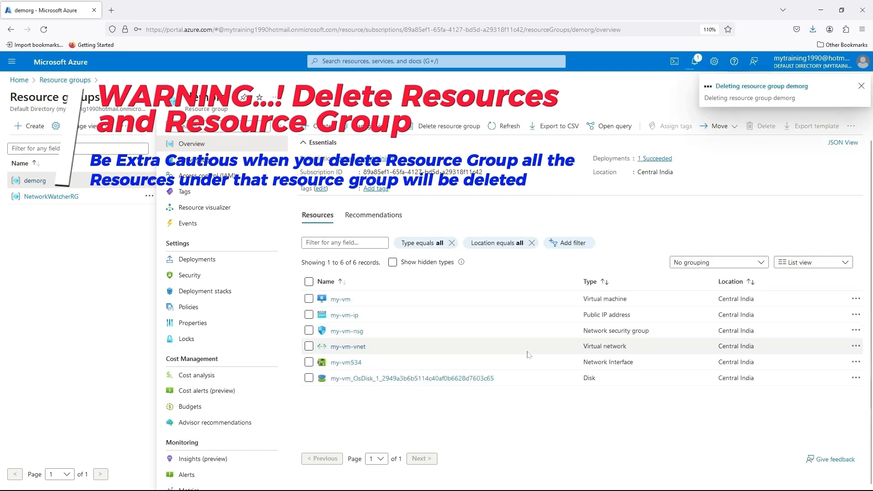